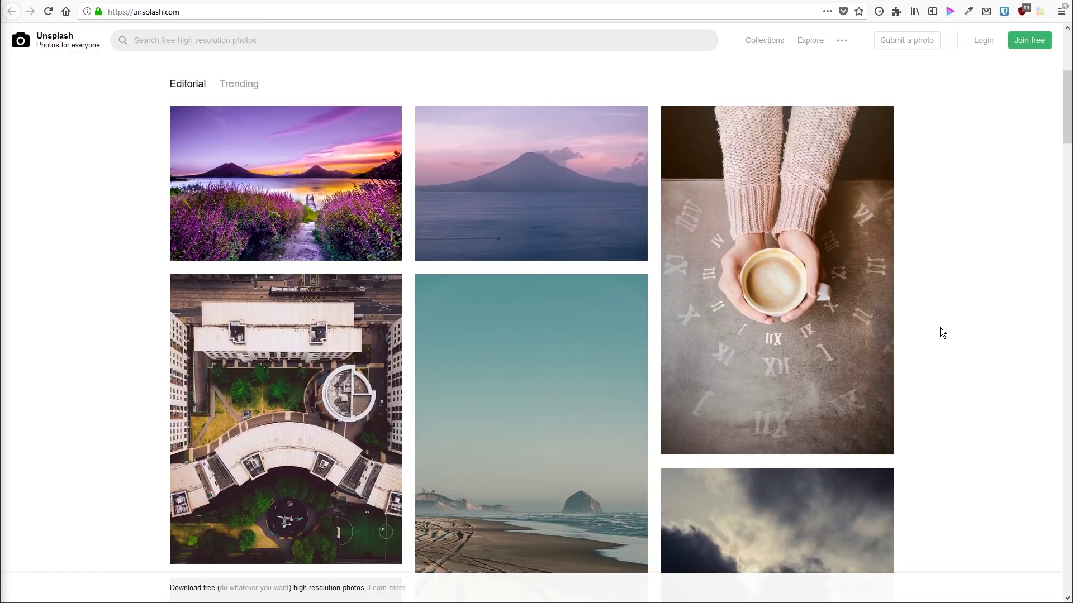
- Scroll down the Unsplash Editorial feed to browse more candidate header photos
scroll(941, 333, down, 3)
scroll(940, 329, down, 12)
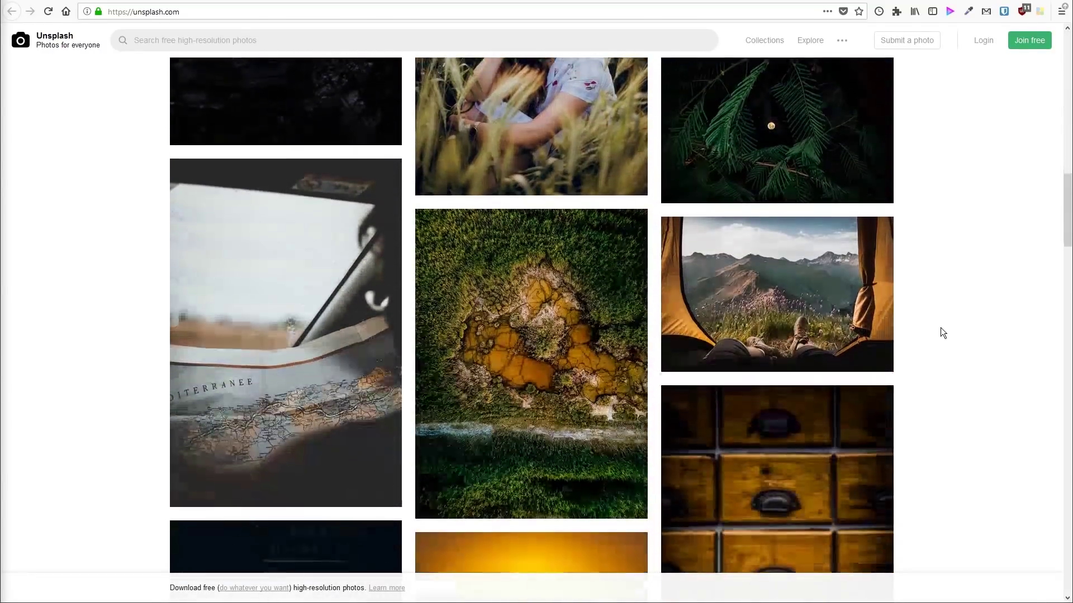
scroll(940, 332, down, 12)
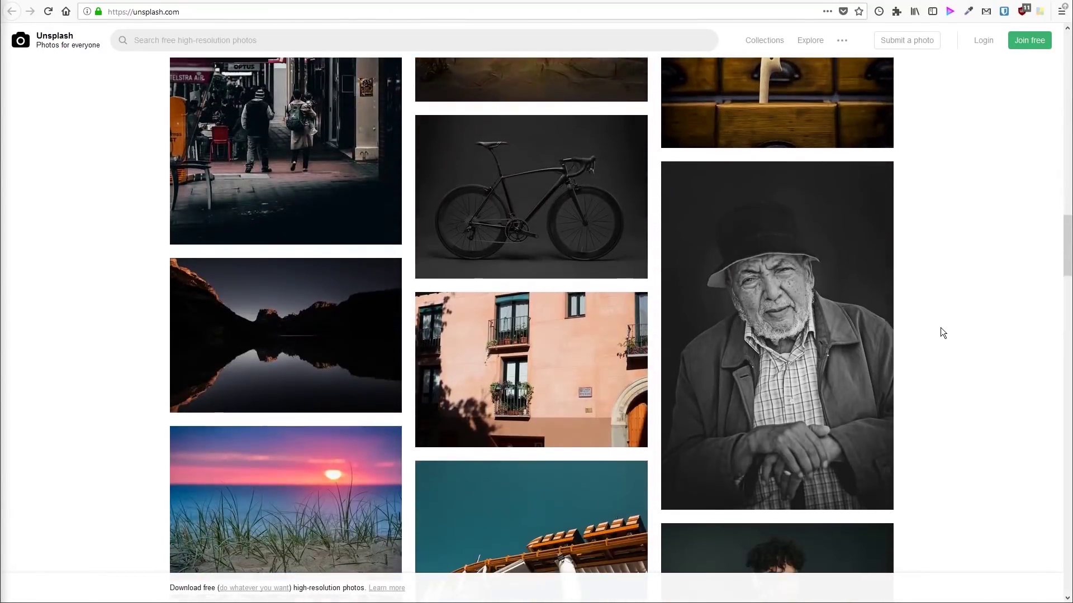
scroll(940, 327, down, 8)
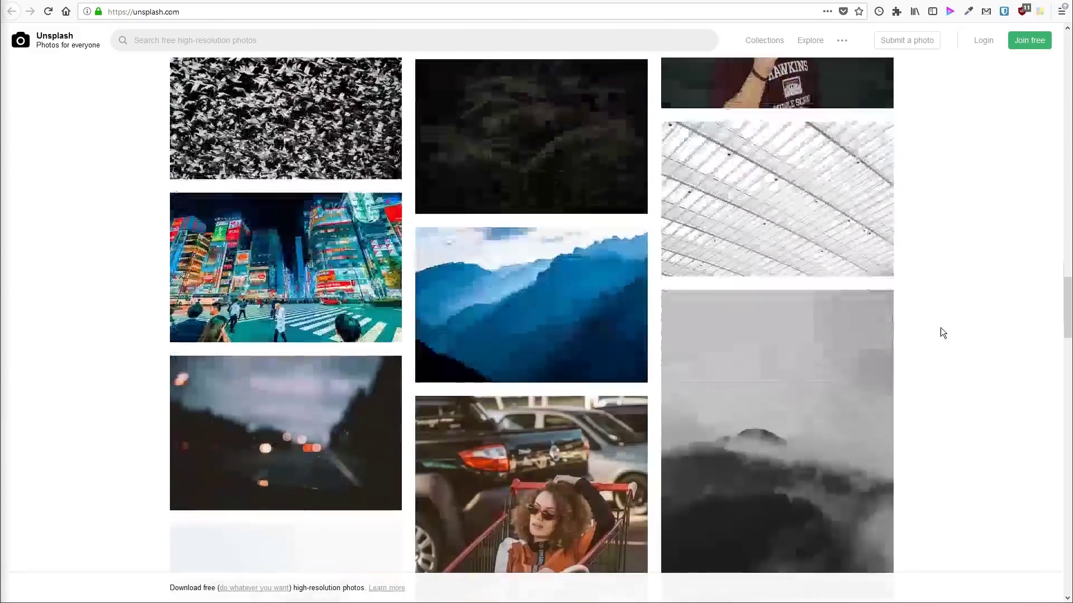
scroll(940, 332, down, 6)
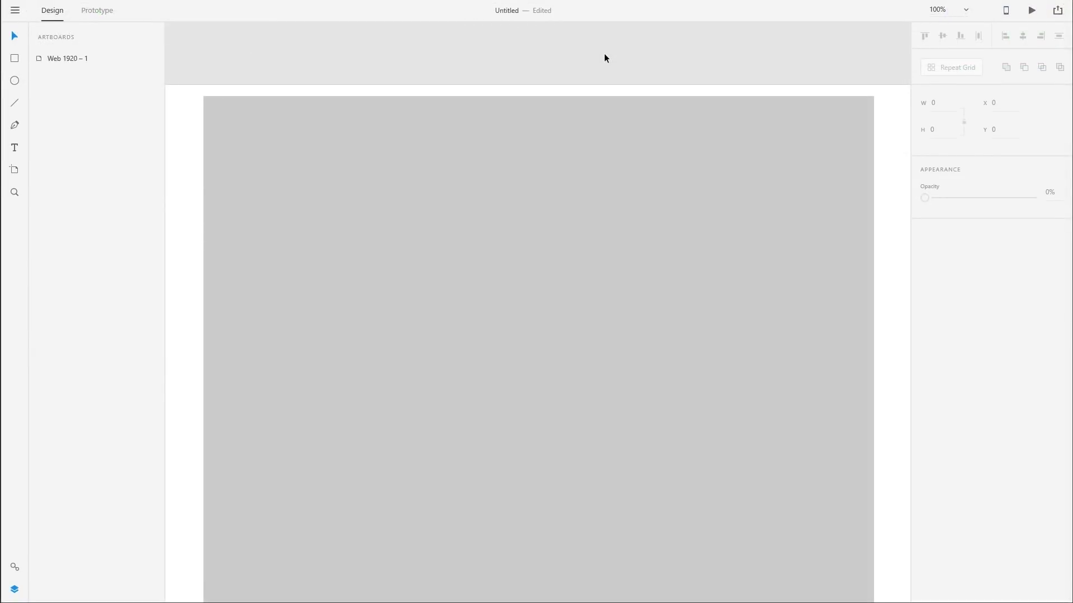
key(ctrl+0)
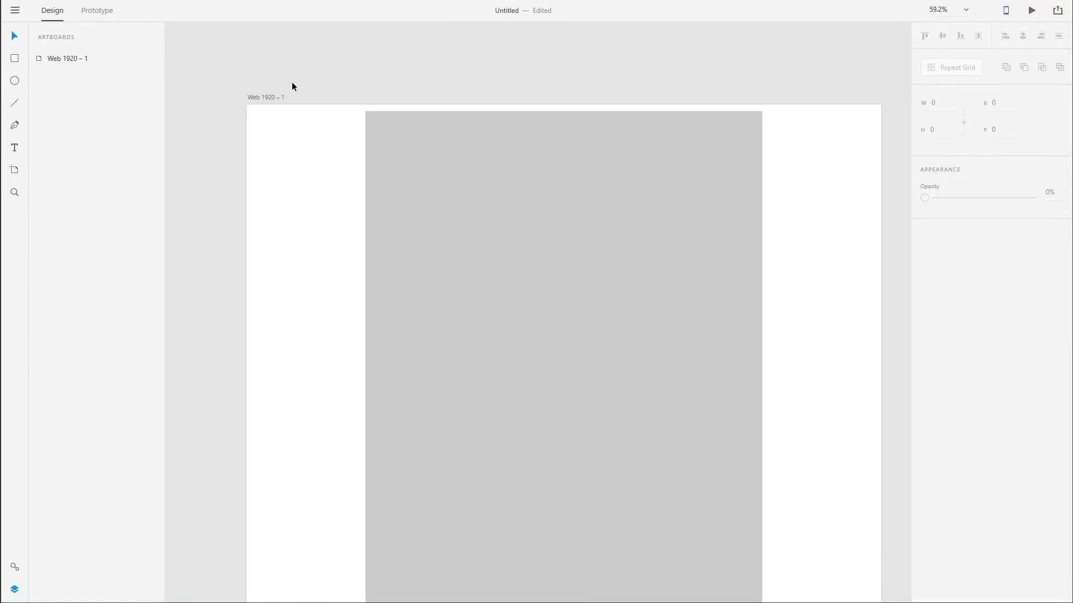
click(263, 97)
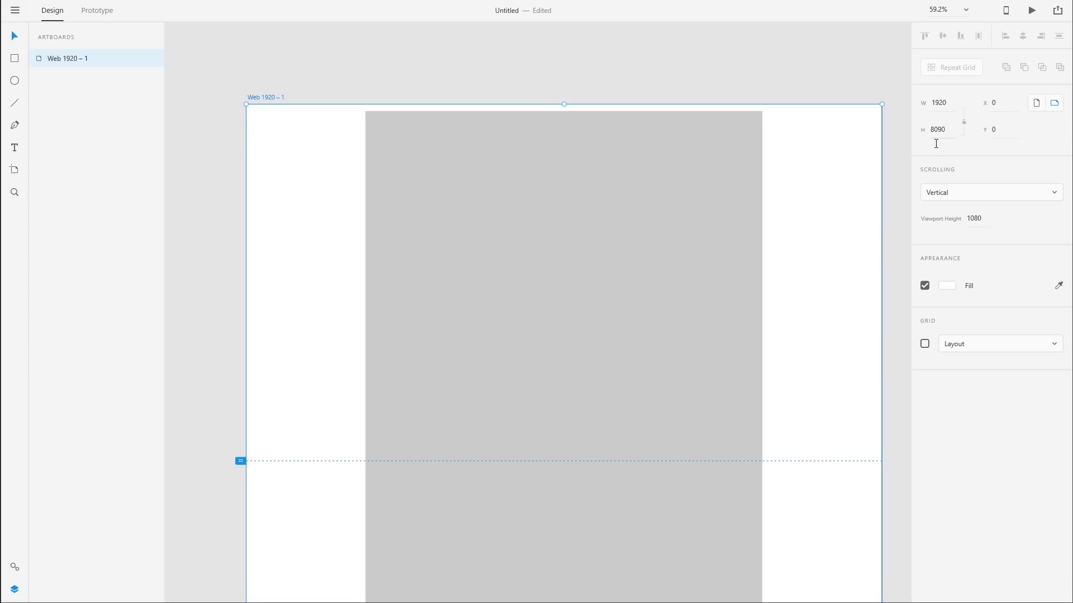
click(532, 204)
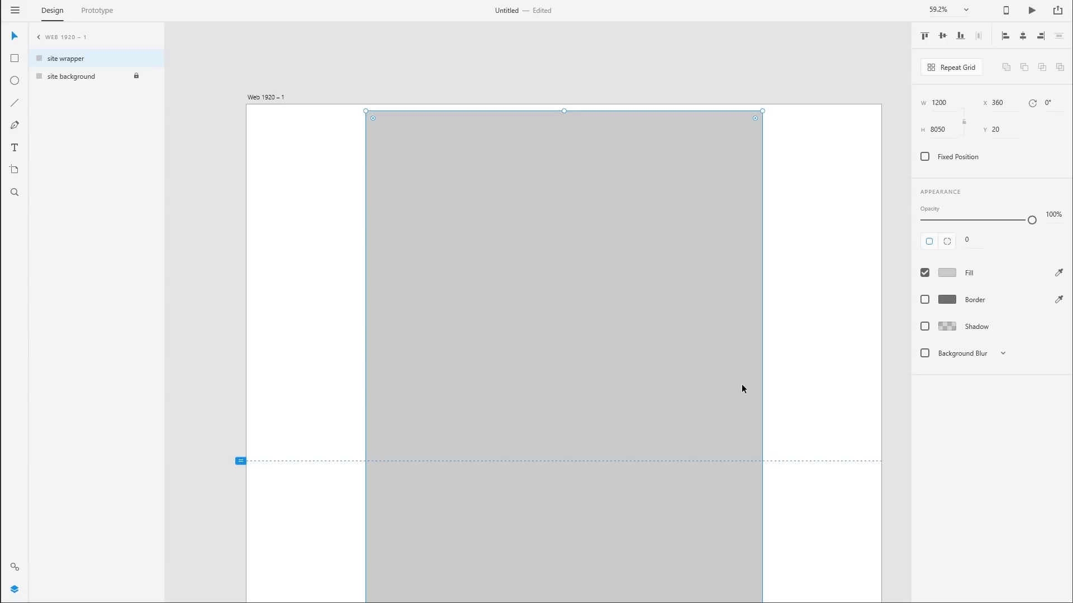
- Import the foggy road photo into the Adobe XD document
click(15, 11)
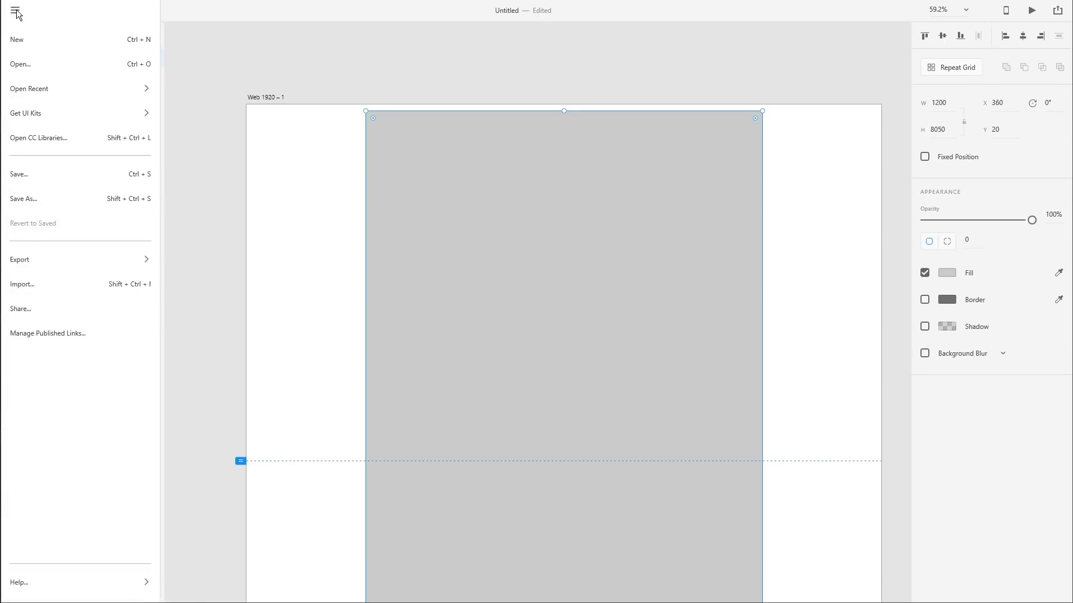
click(77, 286)
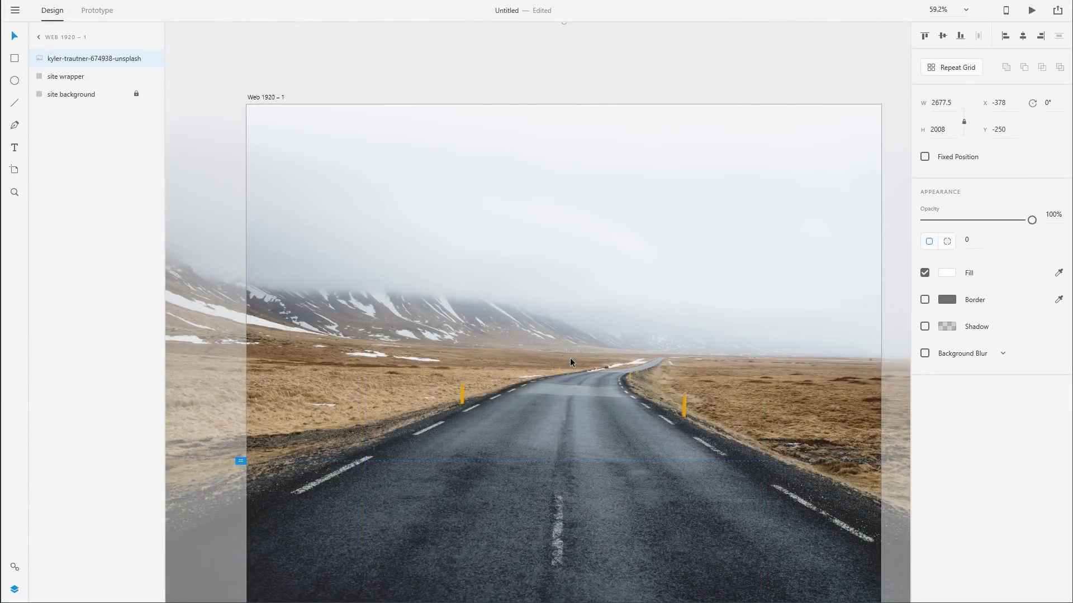
scroll(545, 397, down, 4)
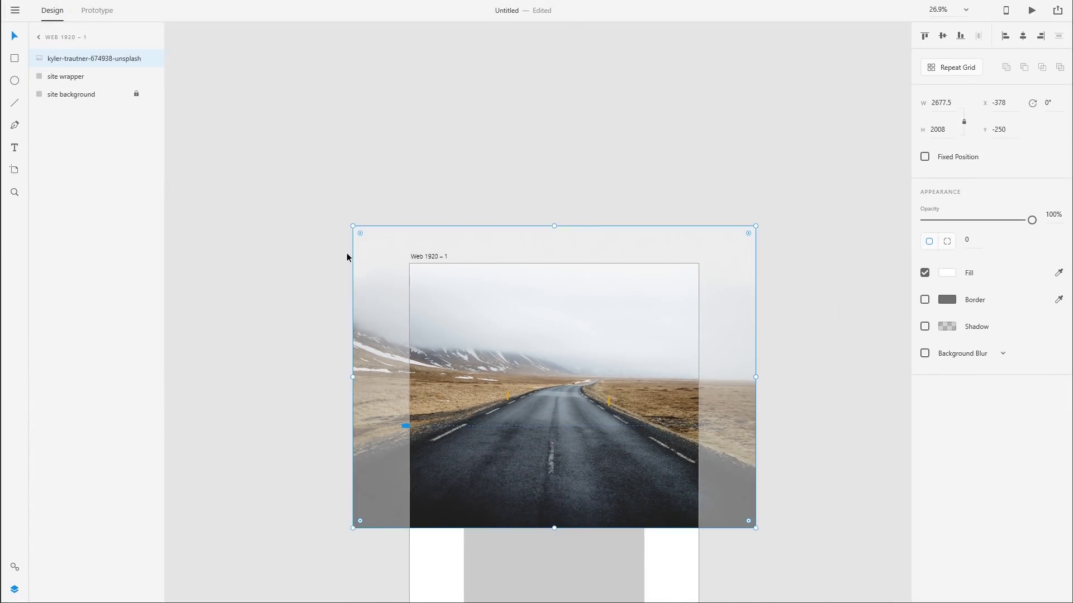
- Shrink the road photo to about 1254 × 941 and move it to the artboard's top
drag(356, 228, 457, 305)
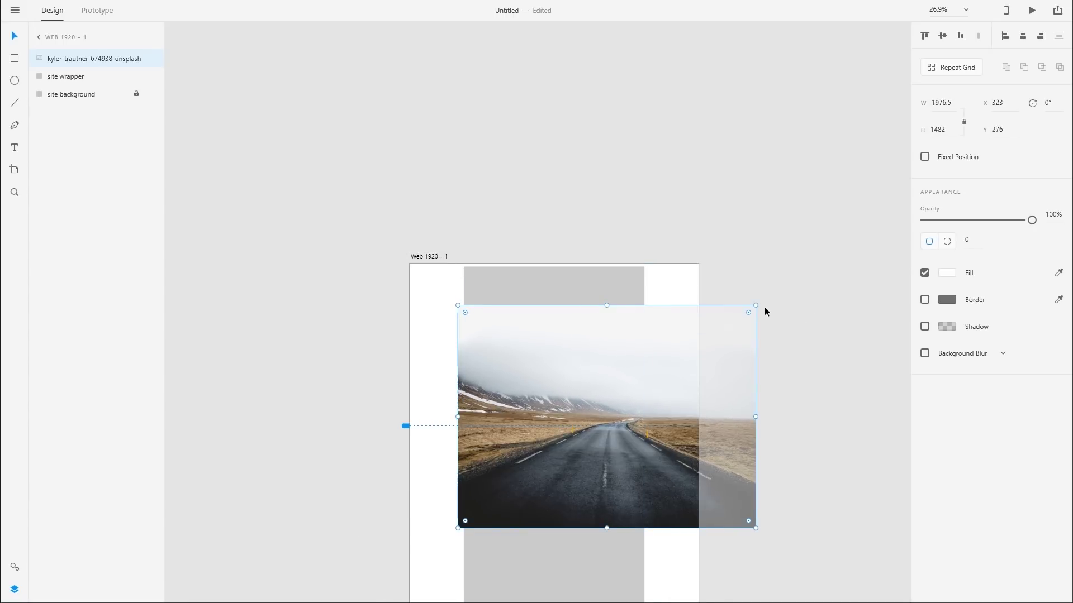
drag(757, 305, 648, 337)
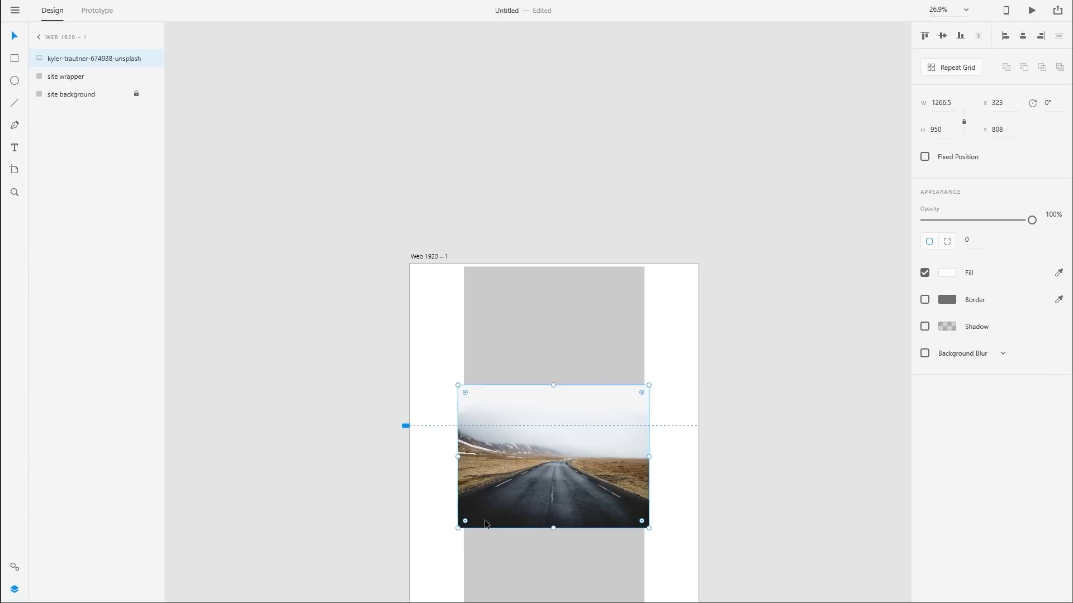
drag(458, 527, 459, 525)
drag(522, 479, 533, 401)
key(ctrl+1)
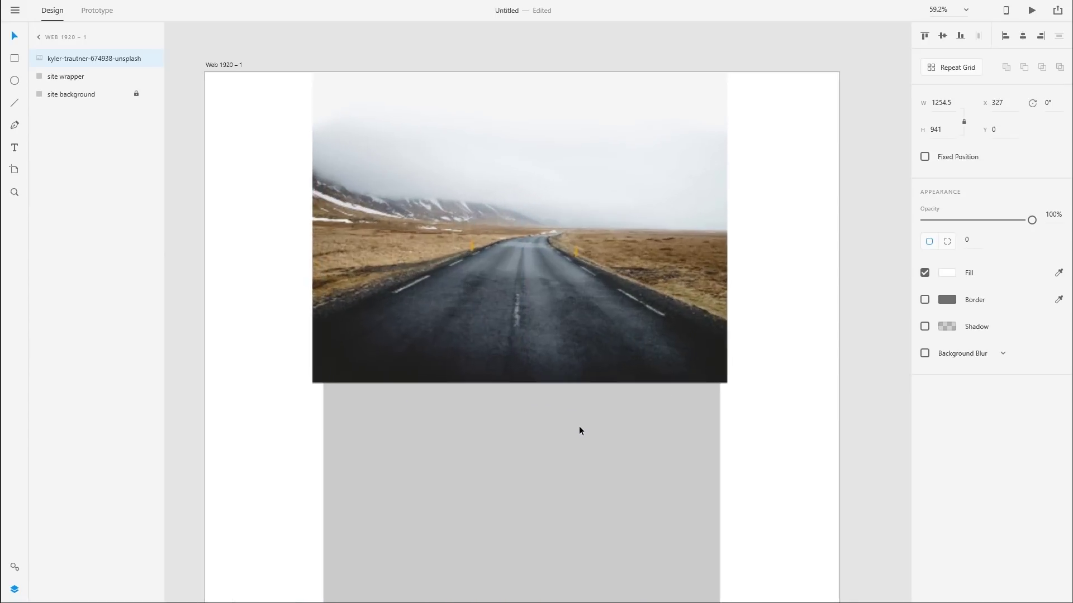
key(ctrl+3)
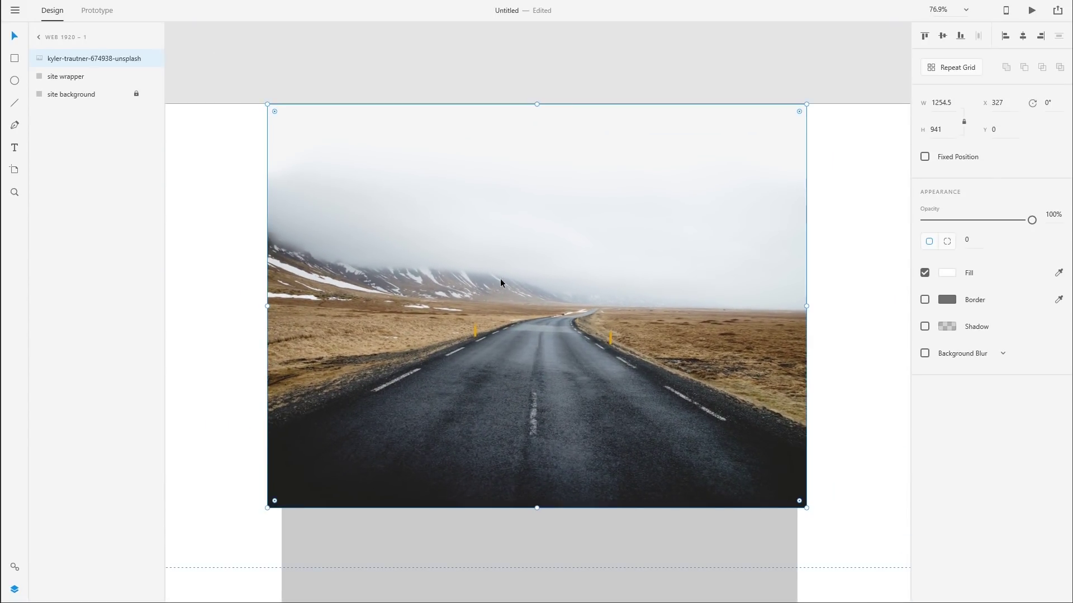
- Nudge and hide the road photo, then draw a rectangle over the wrapper's top
drag(500, 282, 498, 296)
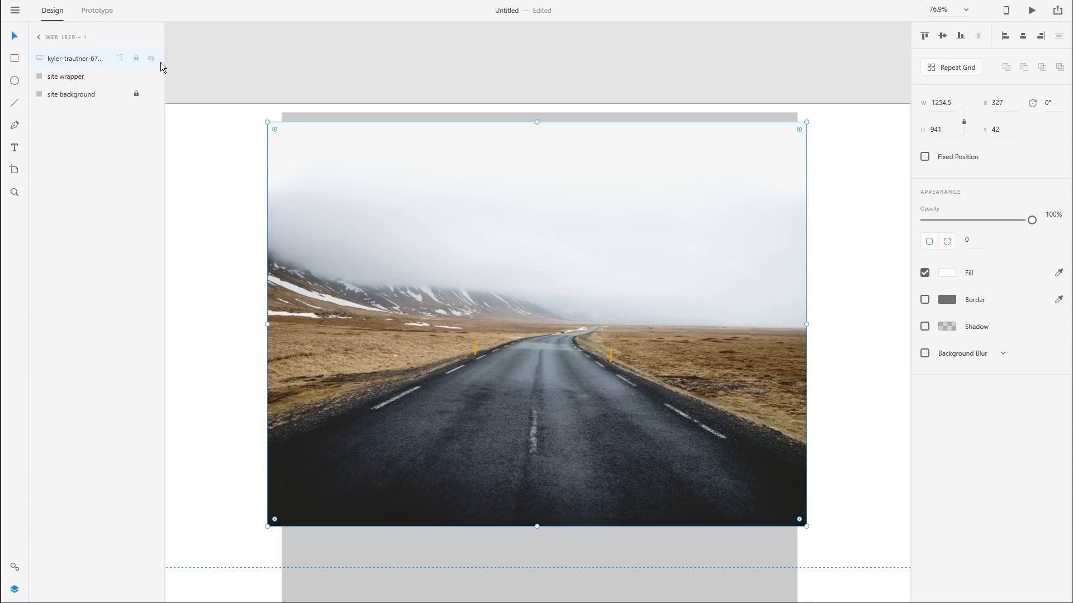
click(151, 58)
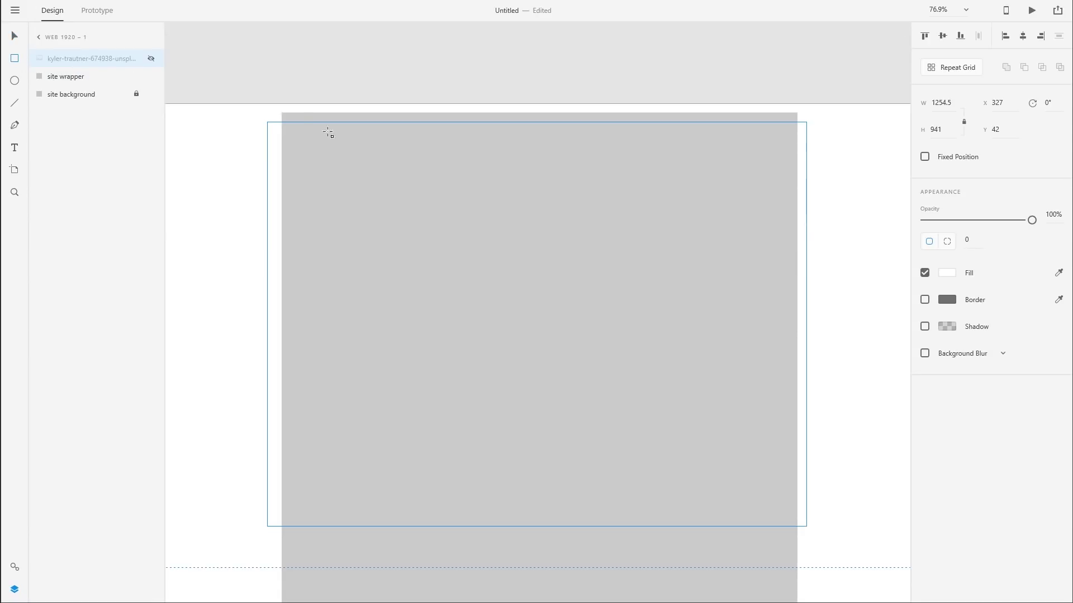
drag(282, 113, 797, 490)
- Remove the rectangle's border and set its height to 675
click(924, 300)
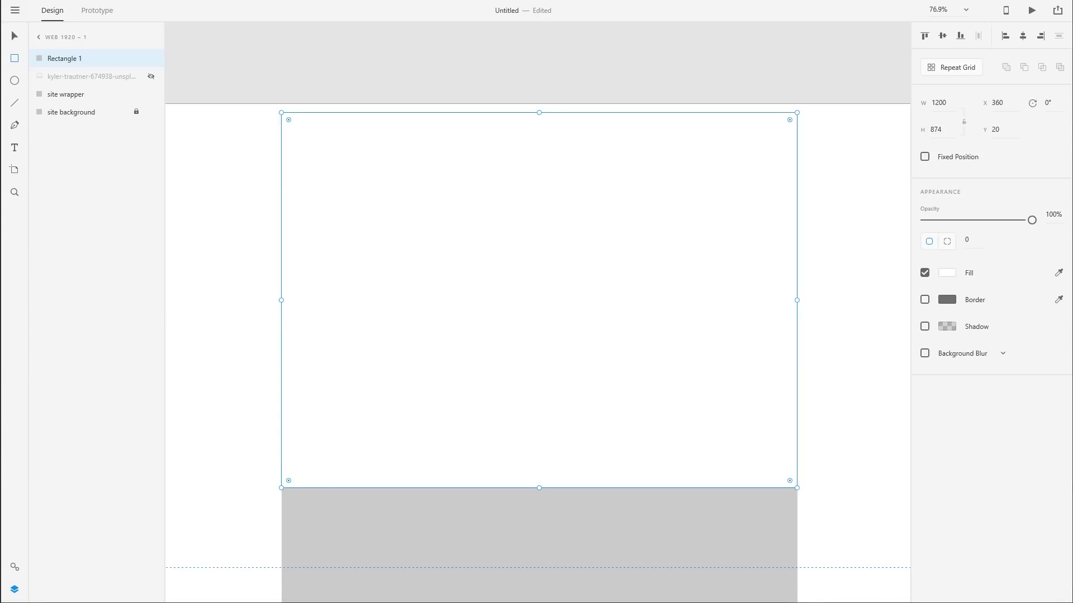
click(948, 131)
text(675)
key(Return)
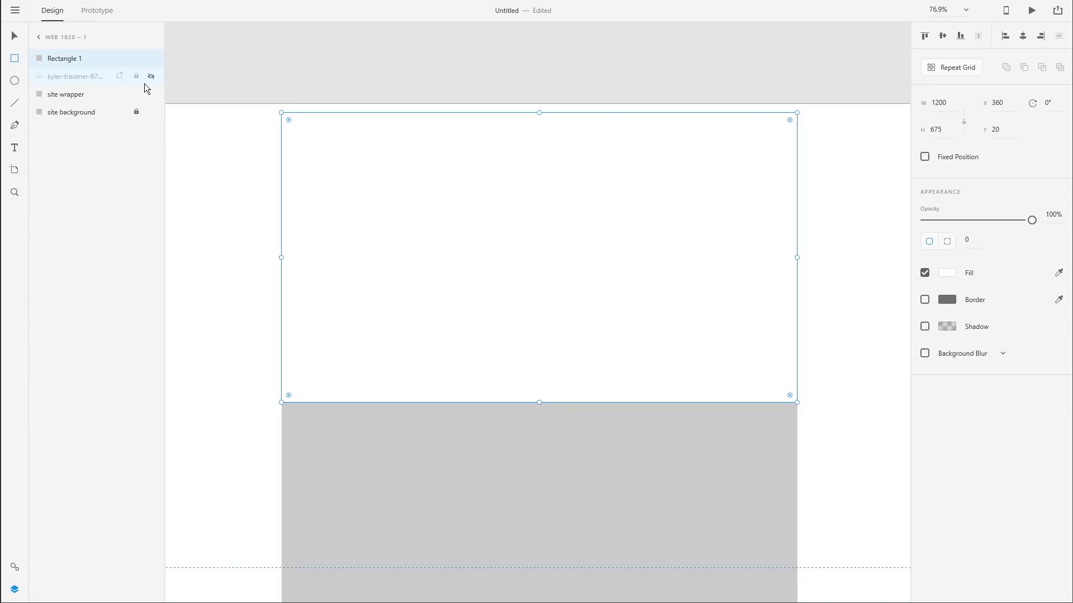
- Unhide the road photo and mask it with Rectangle 1 to form Mask Group 1
click(150, 76)
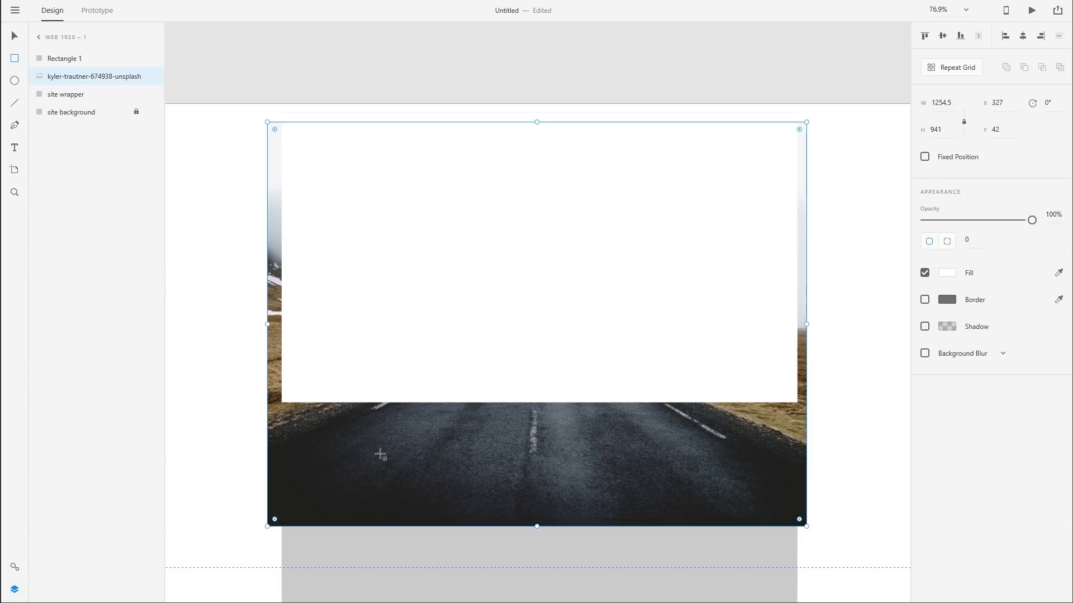
click(15, 37)
click(368, 259)
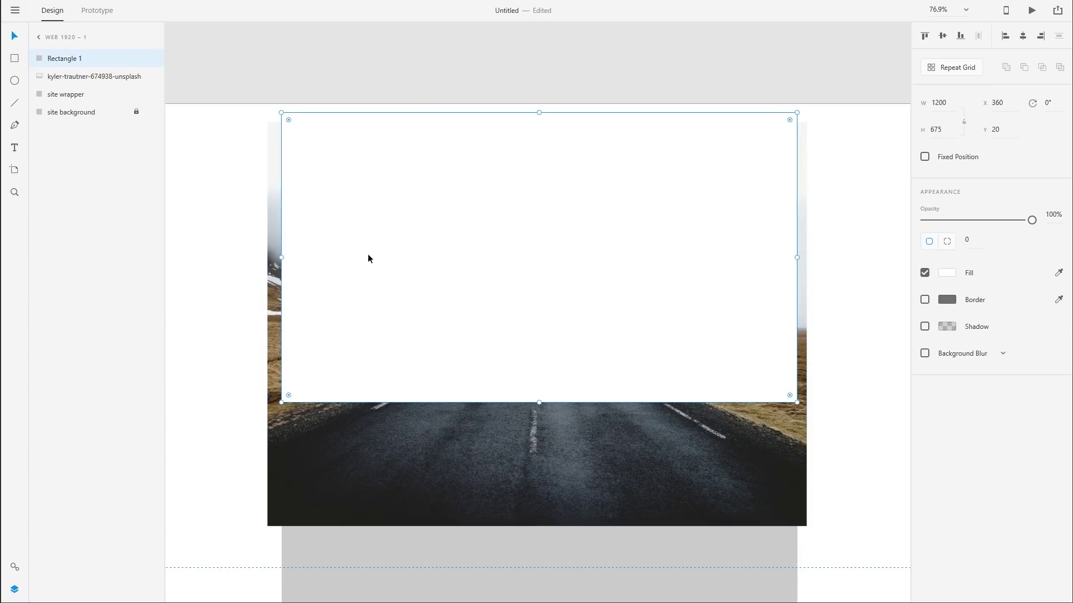
shift+click(354, 430)
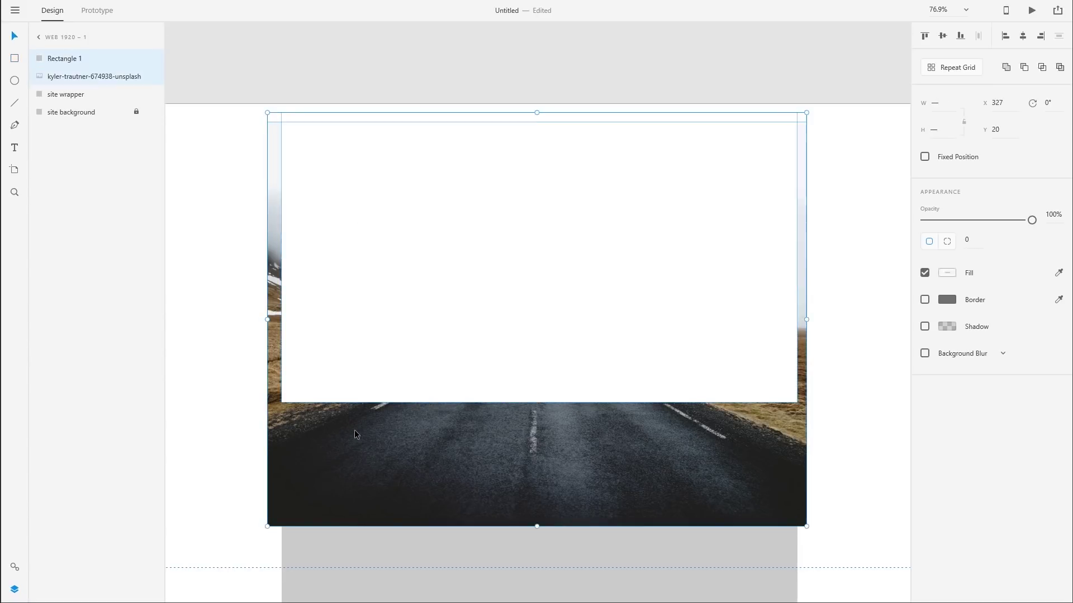
right_click(406, 231)
click(451, 476)
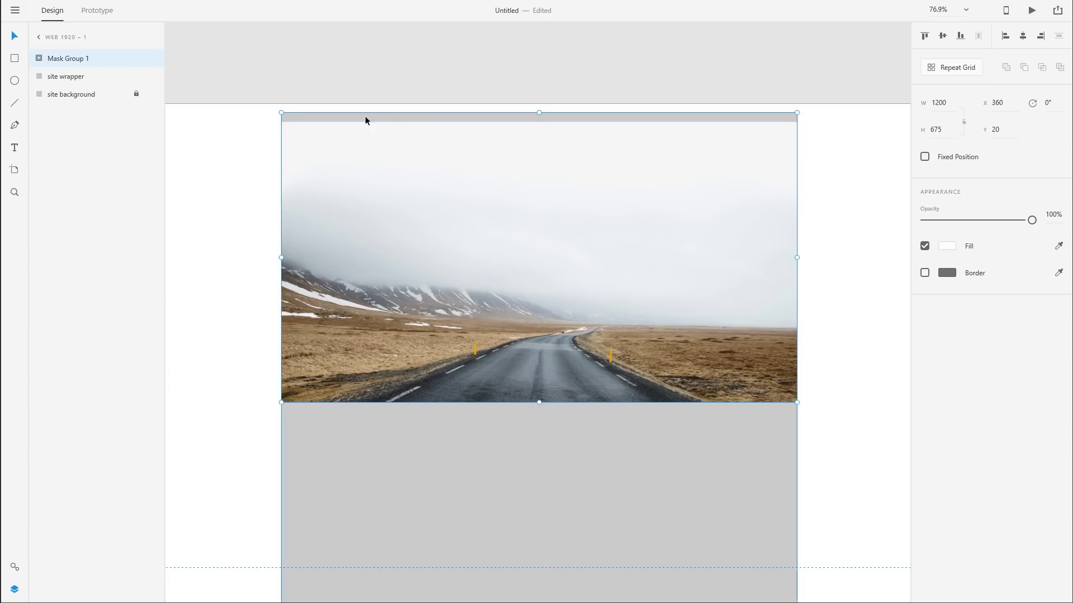
- Slide the road photo upward inside Mask Group 1 so more road shows
scroll(543, 342, up, 1)
drag(544, 298, 529, 355)
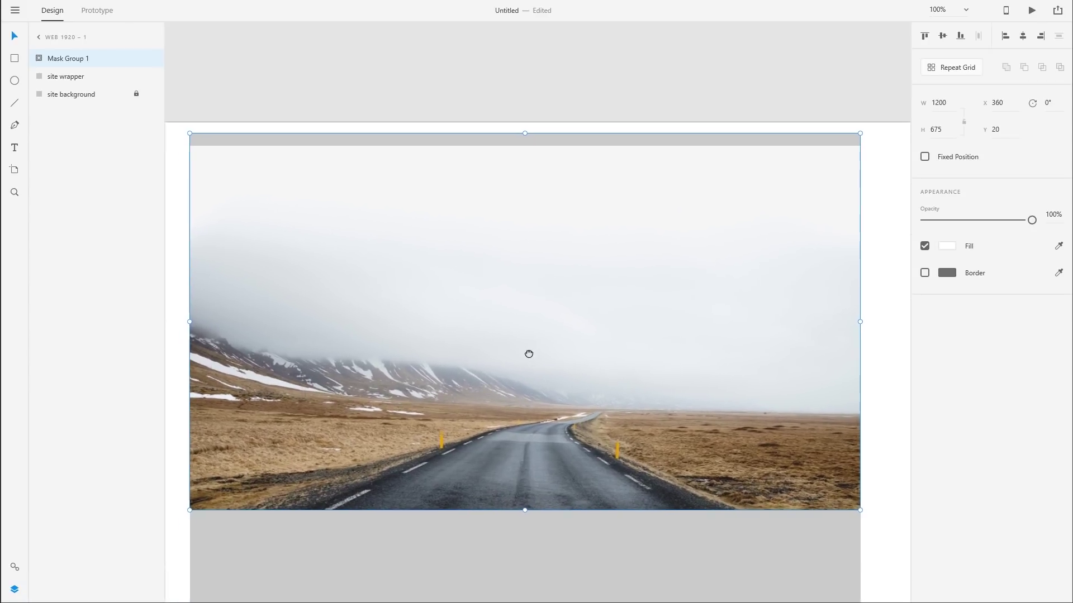
click(41, 59)
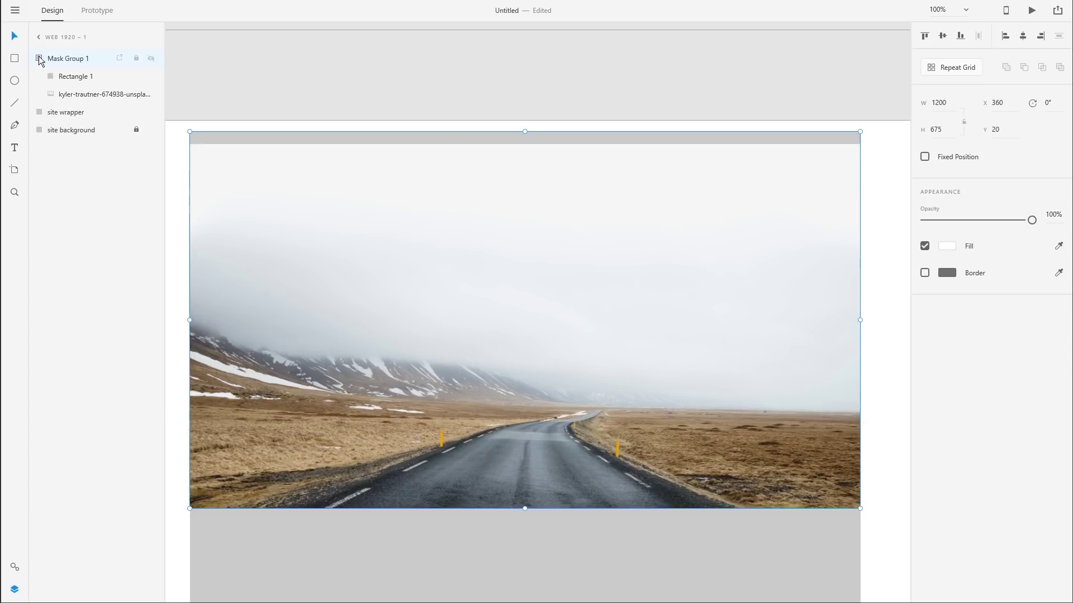
click(79, 96)
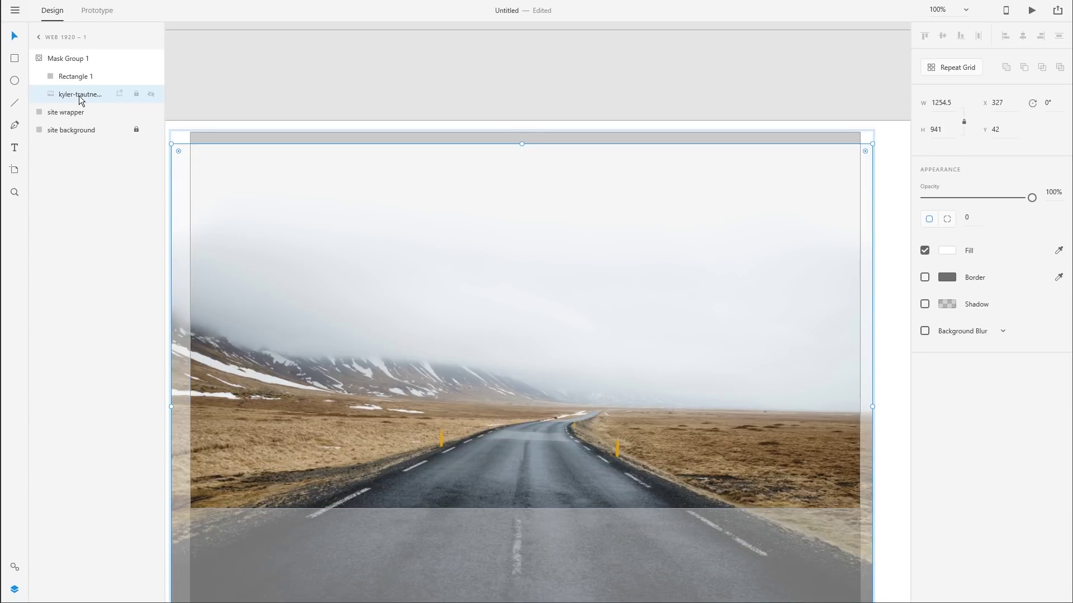
drag(538, 479, 540, 391)
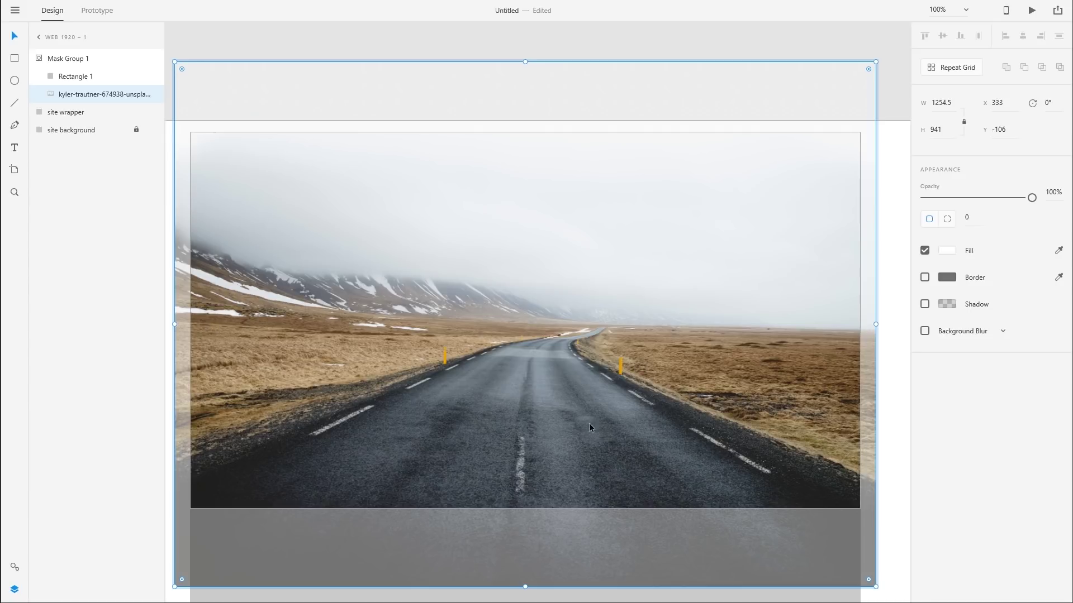
click(377, 25)
scroll(570, 406, down, 5)
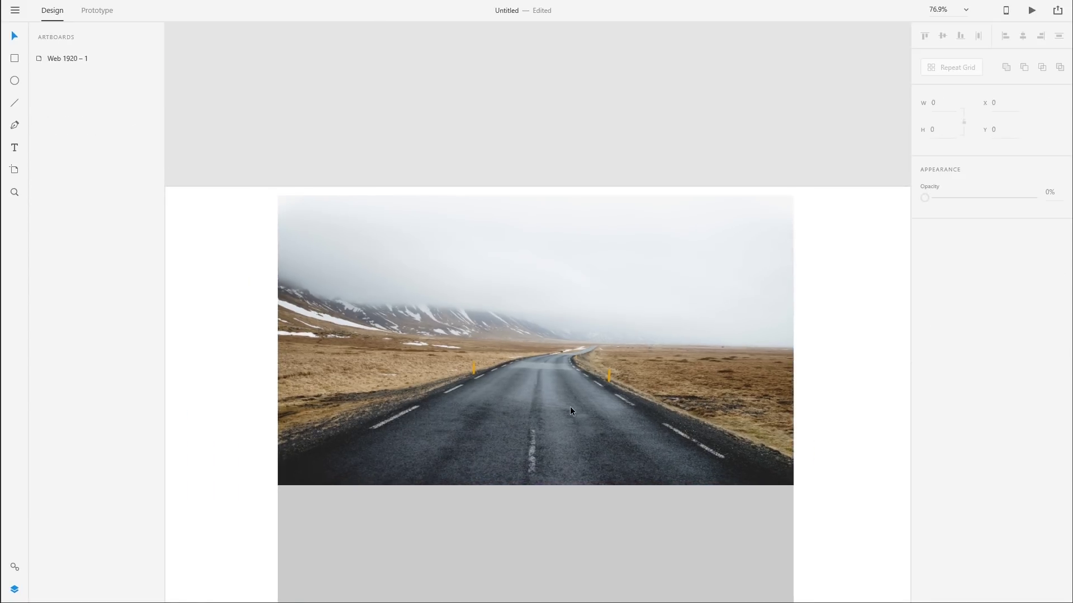
drag(688, 507, 663, 395)
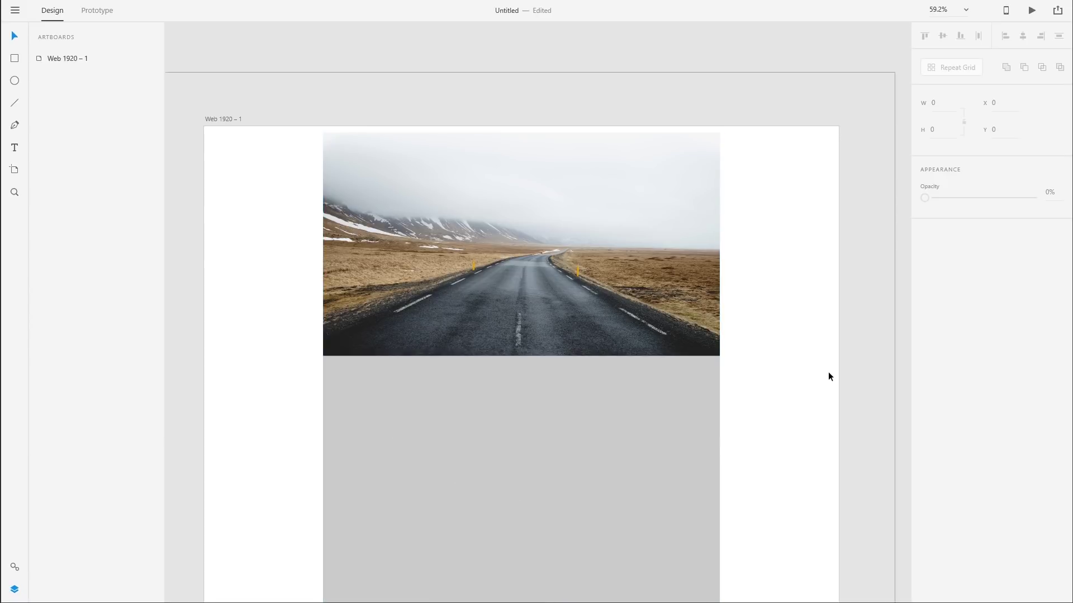
- Unlock the site background layer and remove its border
click(228, 196)
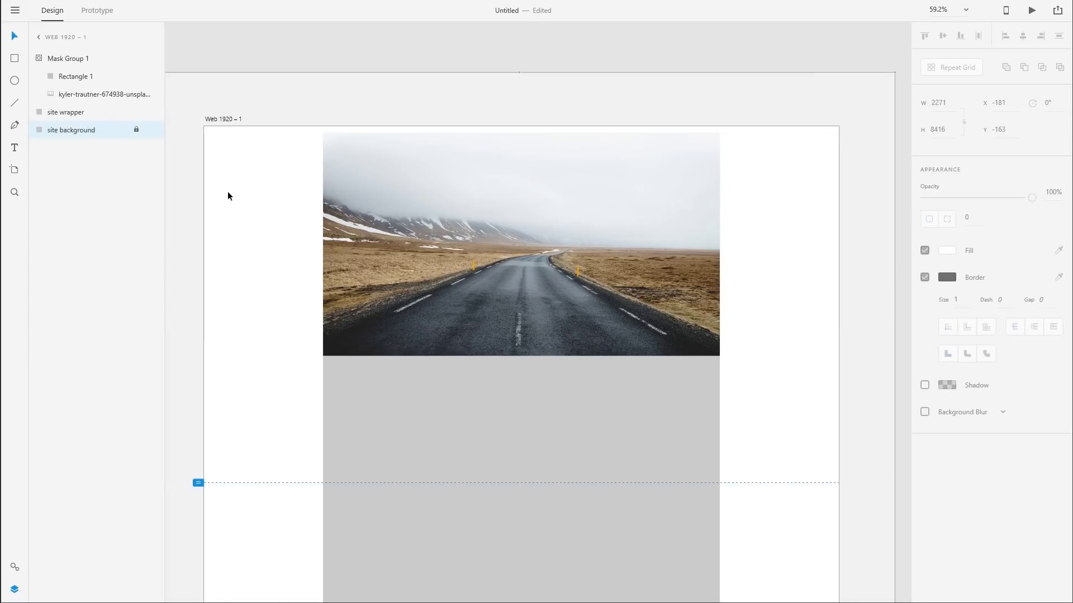
click(136, 130)
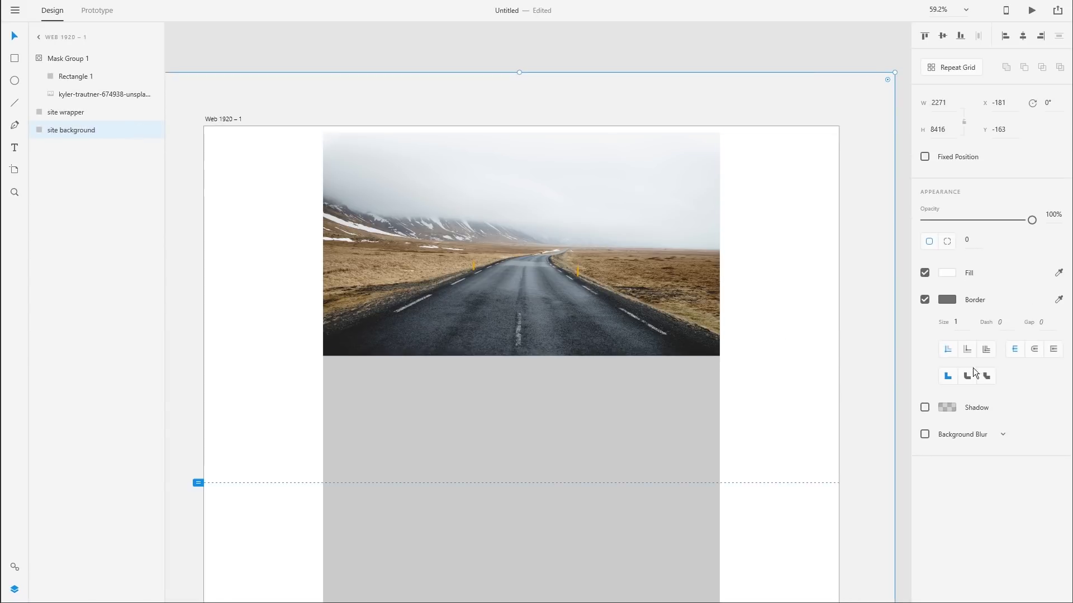
click(924, 300)
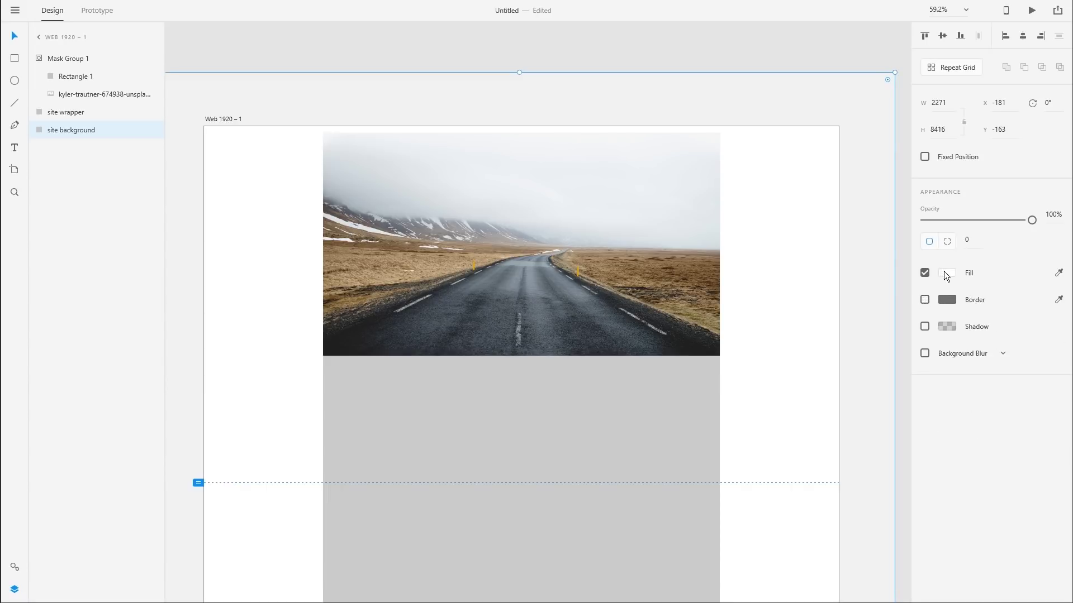
- Sample photo colours for the background fill, settling on blue-grey #8B959D
click(1059, 273)
click(561, 191)
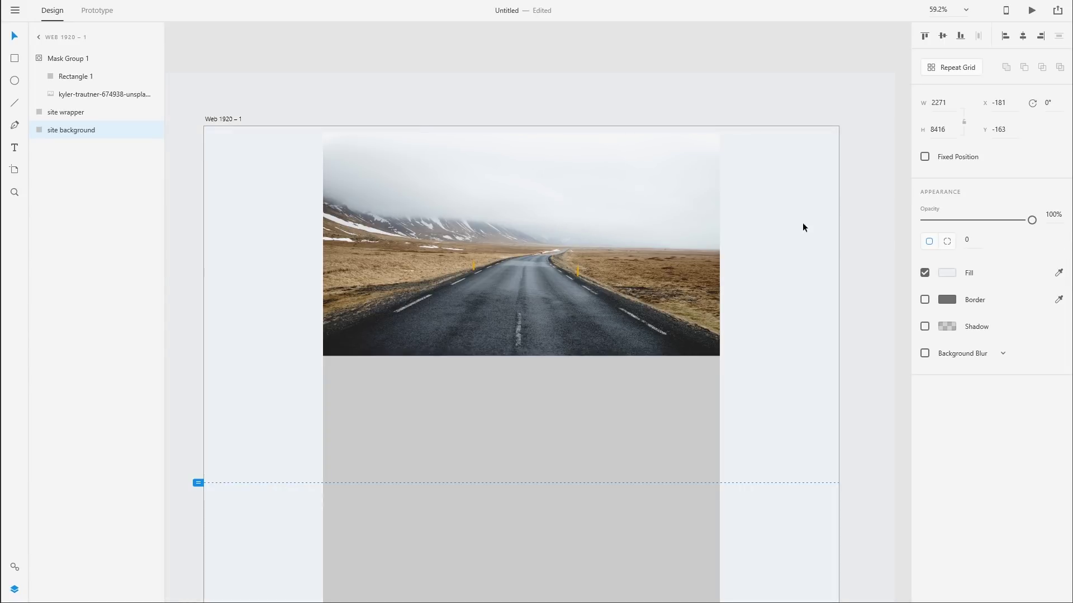
click(1058, 273)
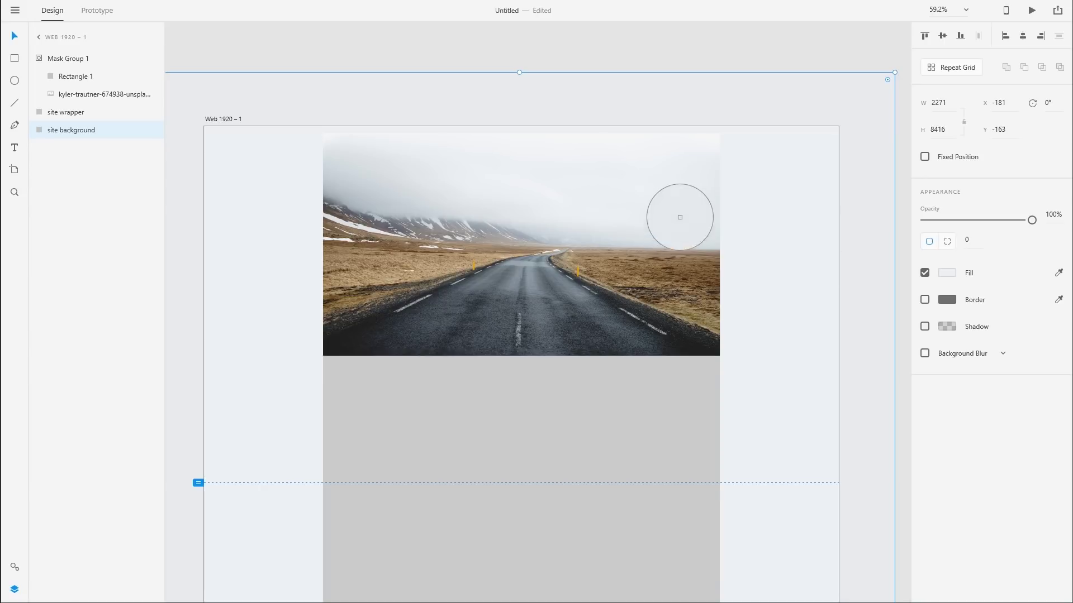
click(644, 207)
click(1059, 273)
click(531, 278)
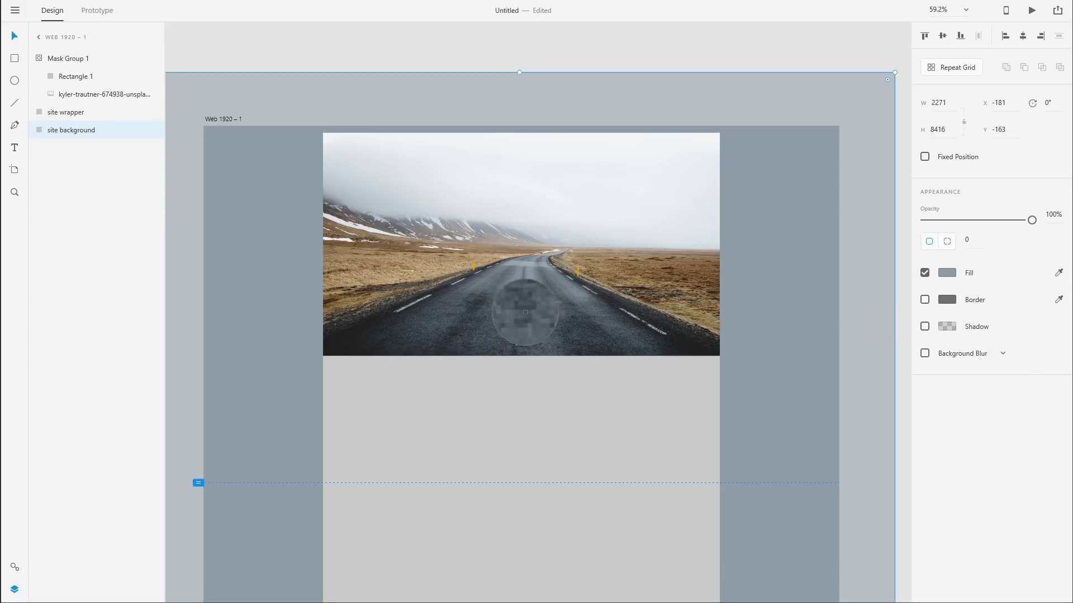
click(557, 302)
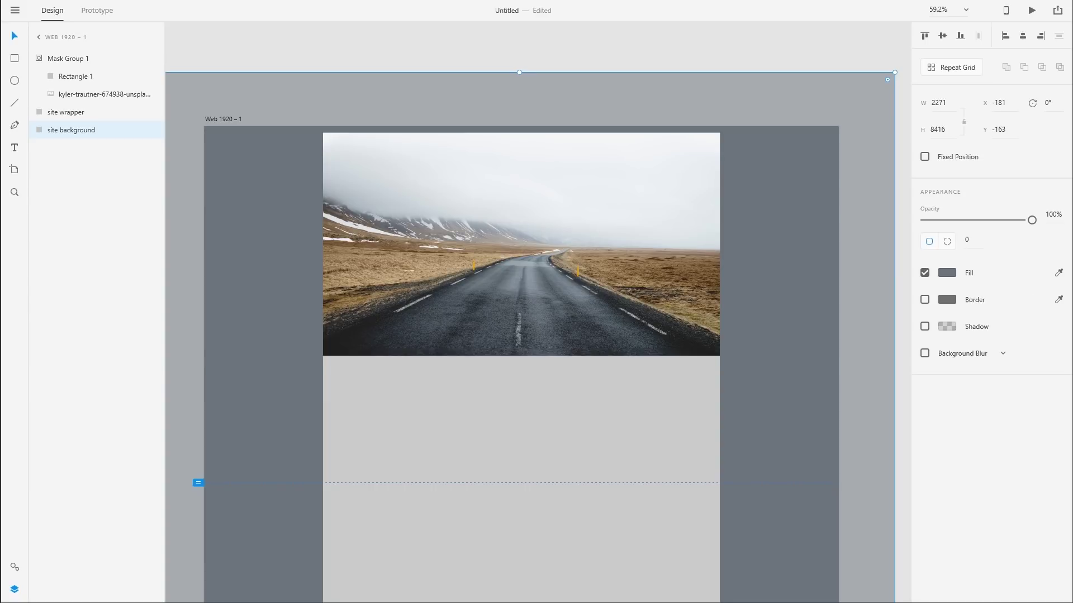
click(948, 274)
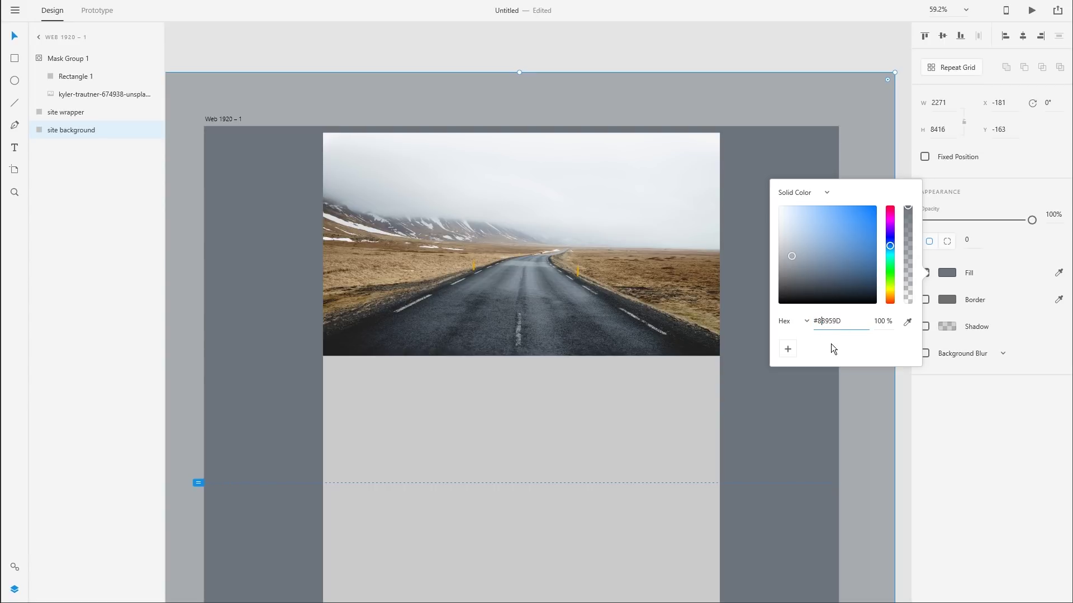
key(Return)
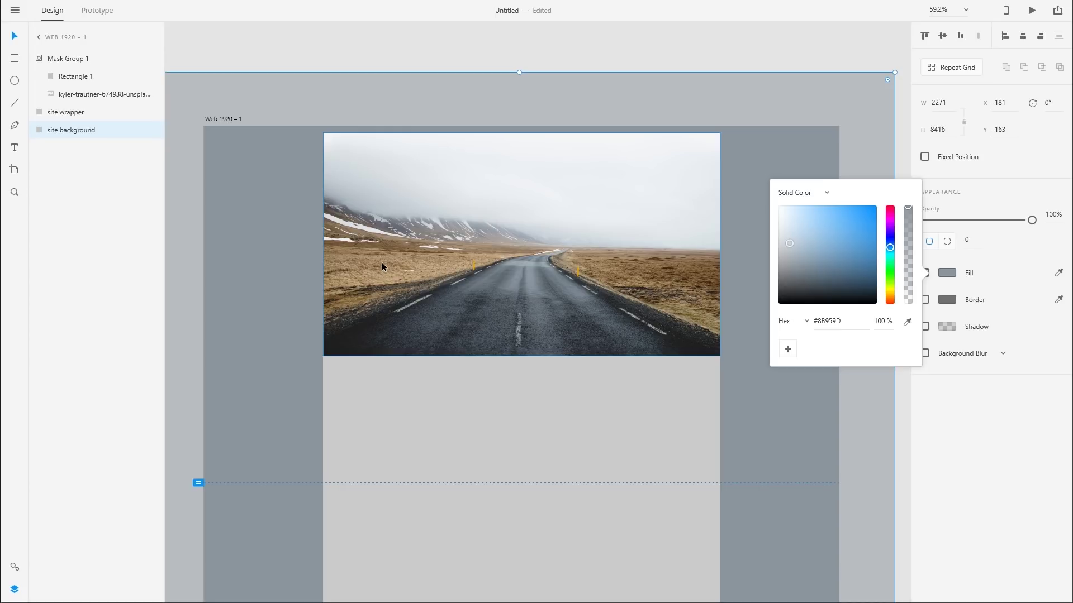
- Select the site wrapper and fill it with the dark road colour sampled from the photo
click(364, 412)
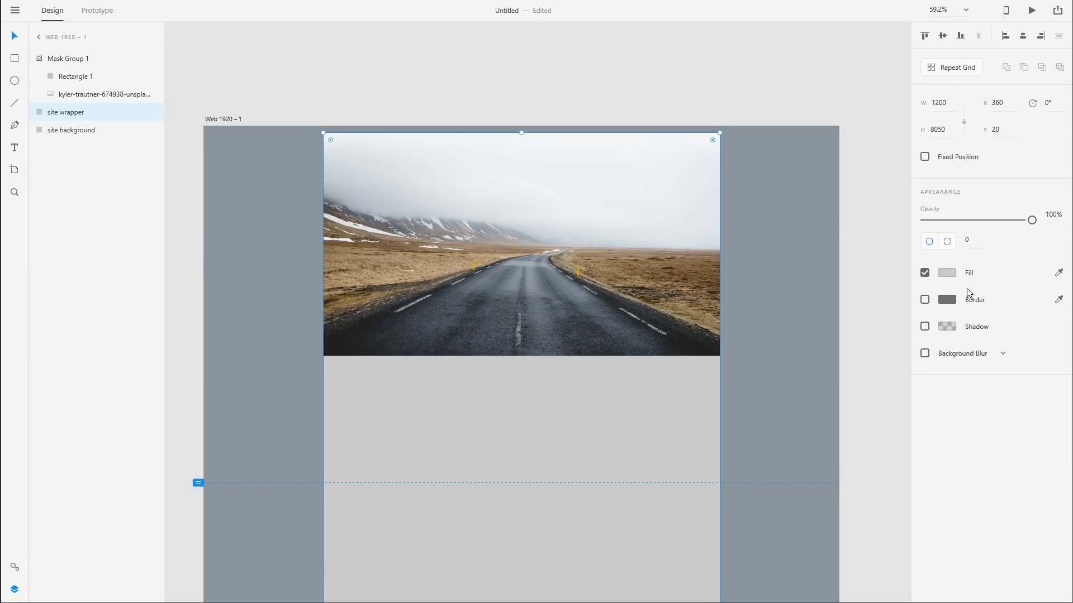
click(946, 273)
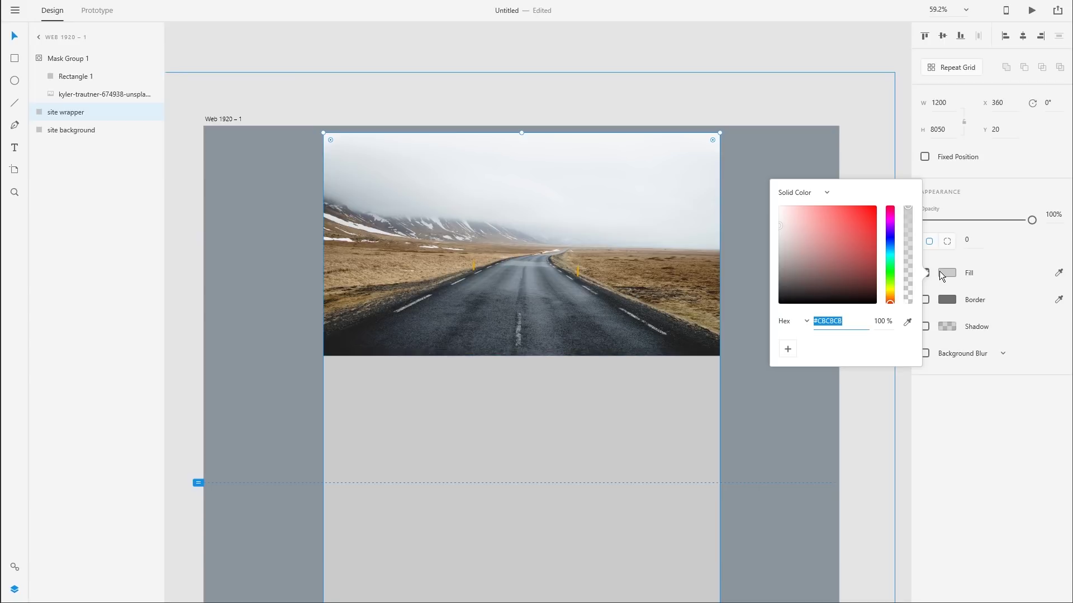
click(946, 272)
click(1058, 273)
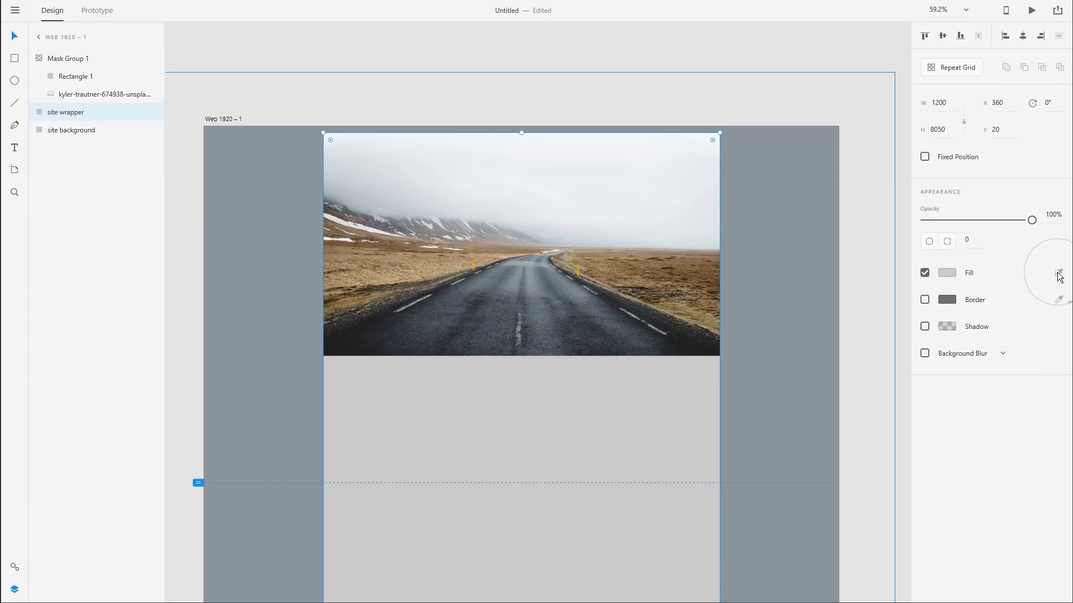
click(678, 345)
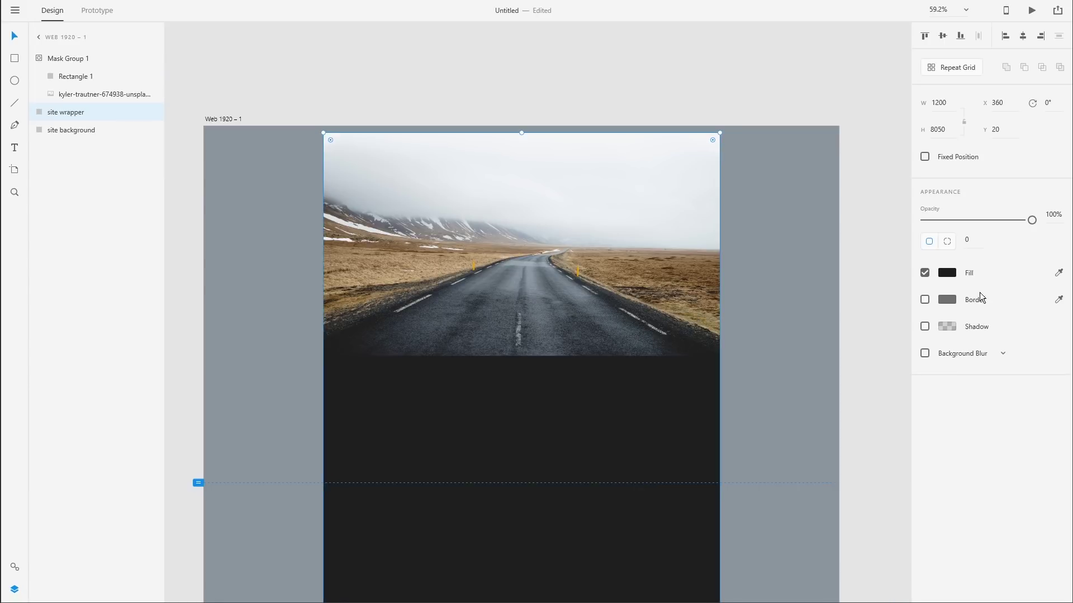
- Resample the road several times to find a darker wrapper fill
click(948, 274)
click(942, 277)
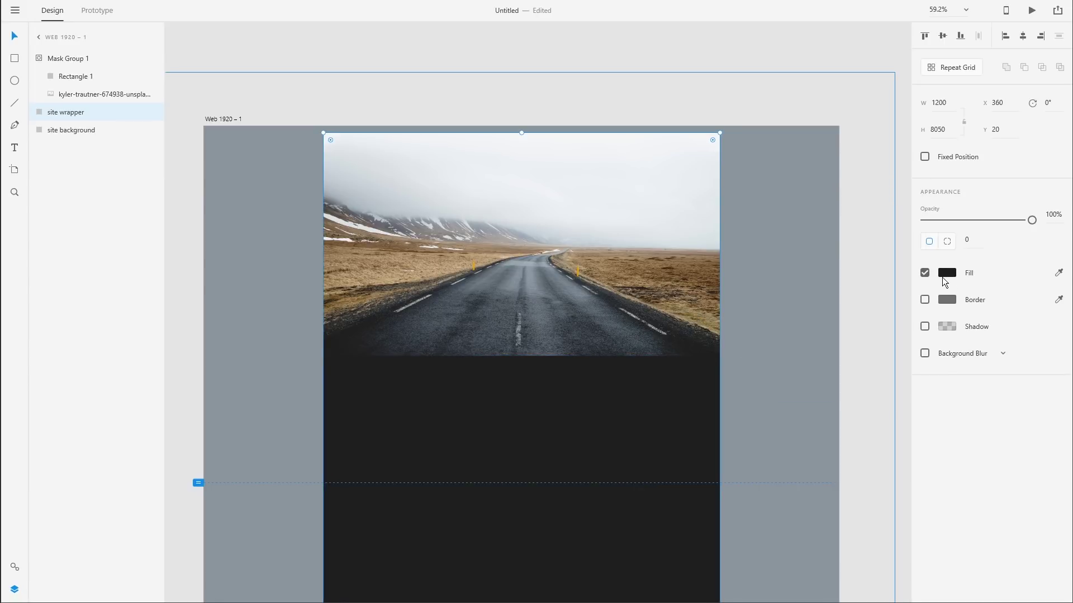
click(1058, 272)
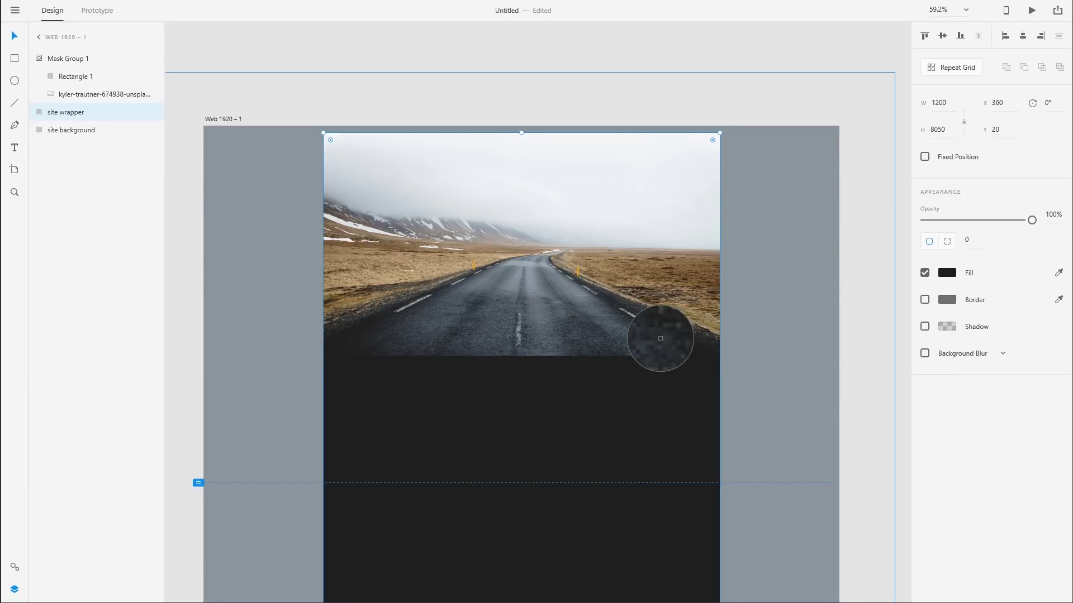
click(651, 339)
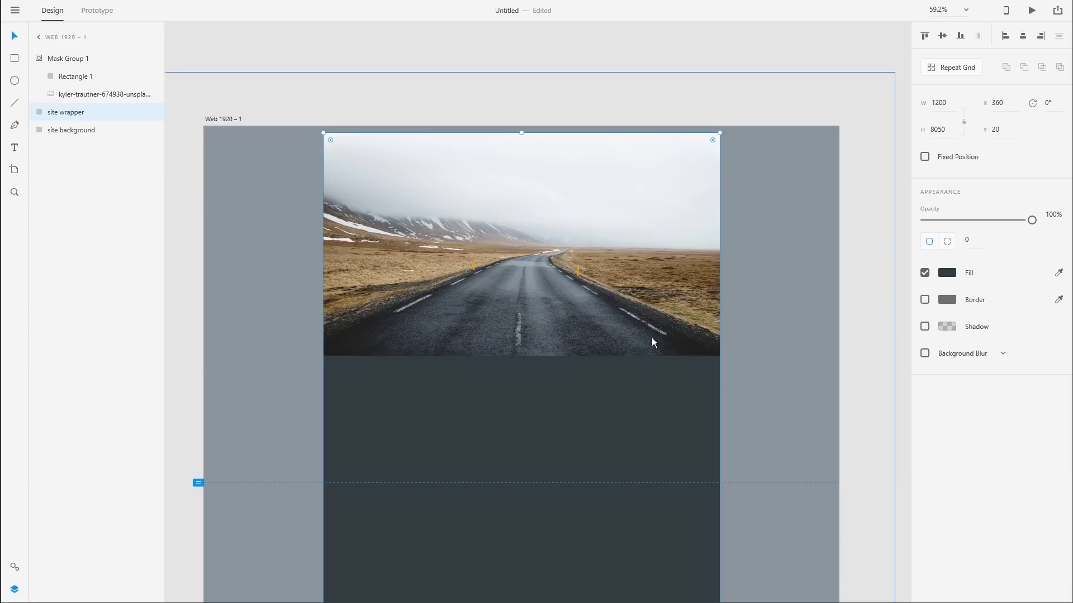
click(1058, 272)
click(673, 338)
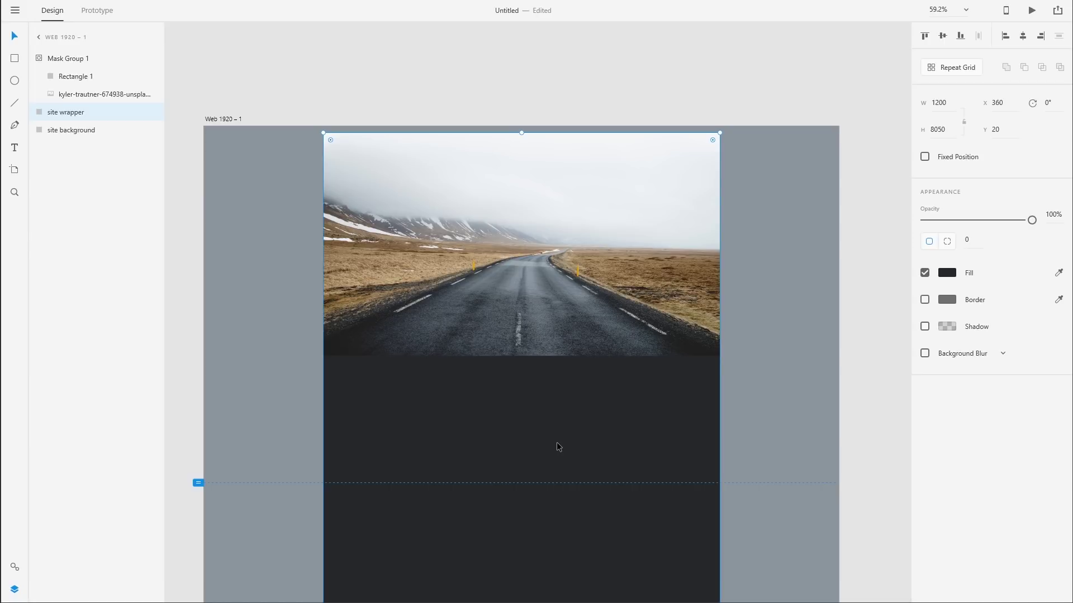
- Paste navy #1D262D as the site wrapper's fill hex, then deselect
click(944, 274)
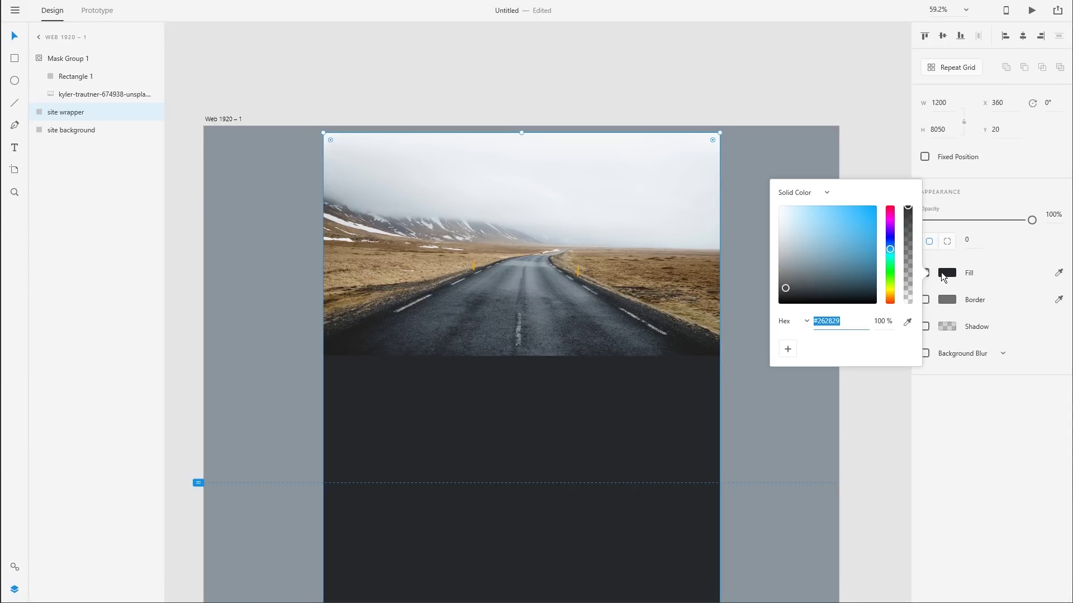
text(#1D262D)
key(Return)
scroll(524, 376, up, 4)
drag(581, 285, 552, 246)
scroll(552, 245, down, 3)
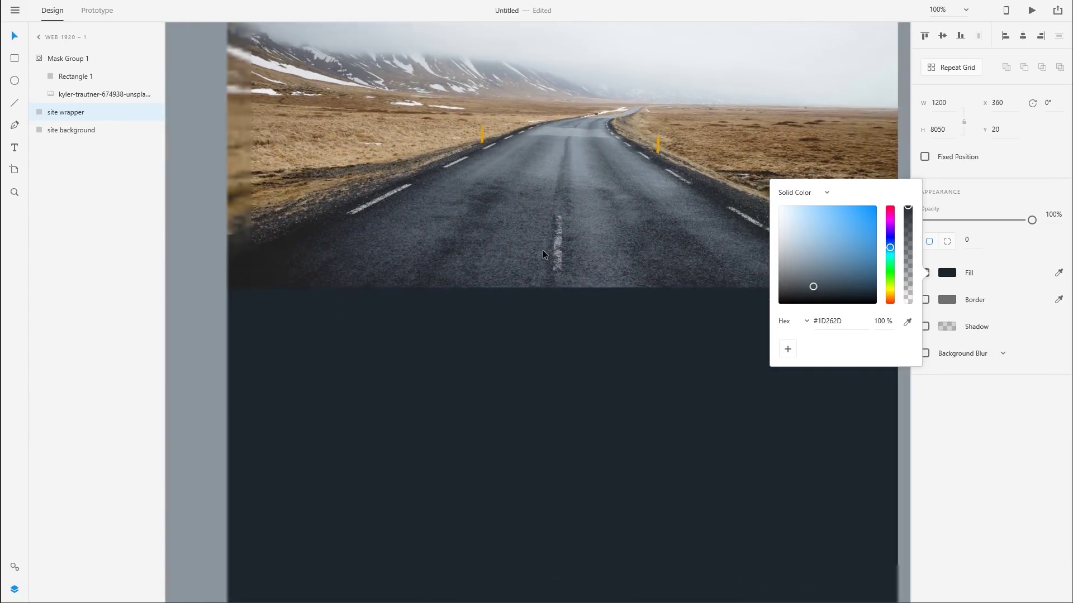
drag(515, 170, 464, 304)
click(303, 74)
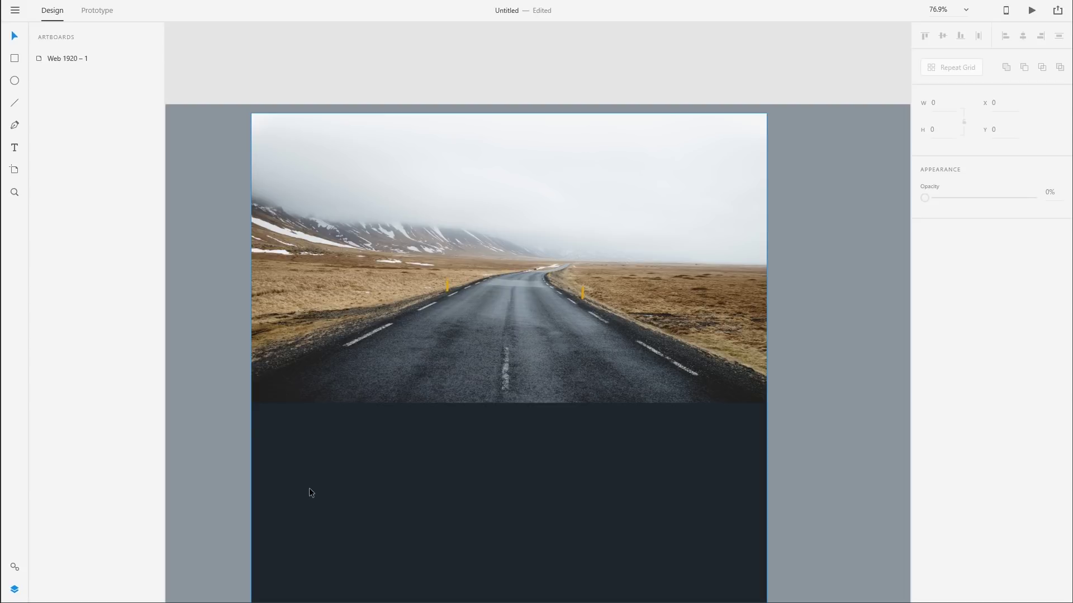
- Enable a drop shadow on the site wrapper with blur 20
click(549, 479)
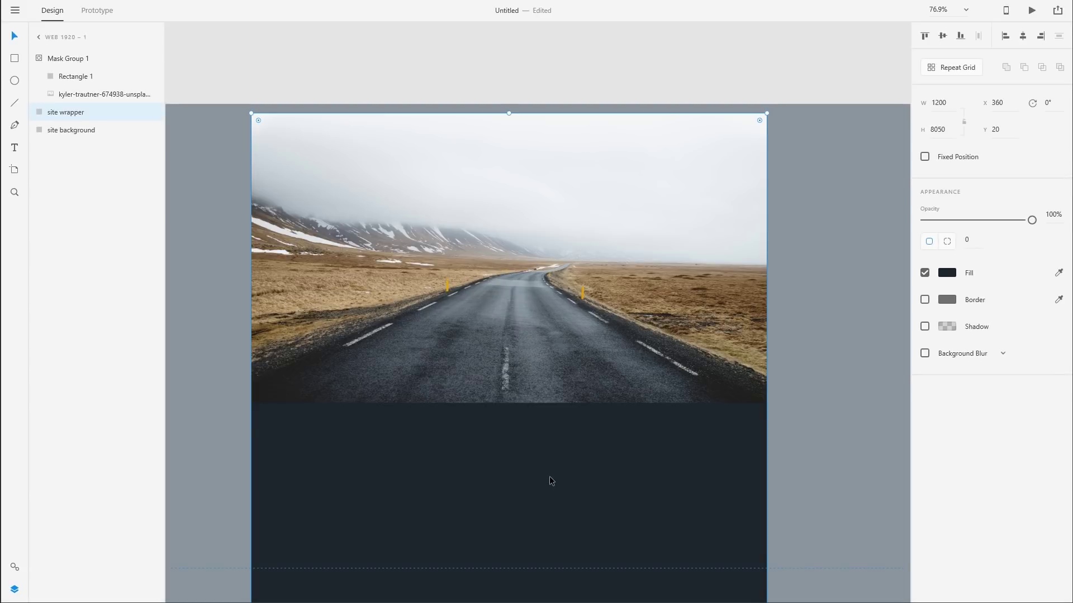
click(925, 327)
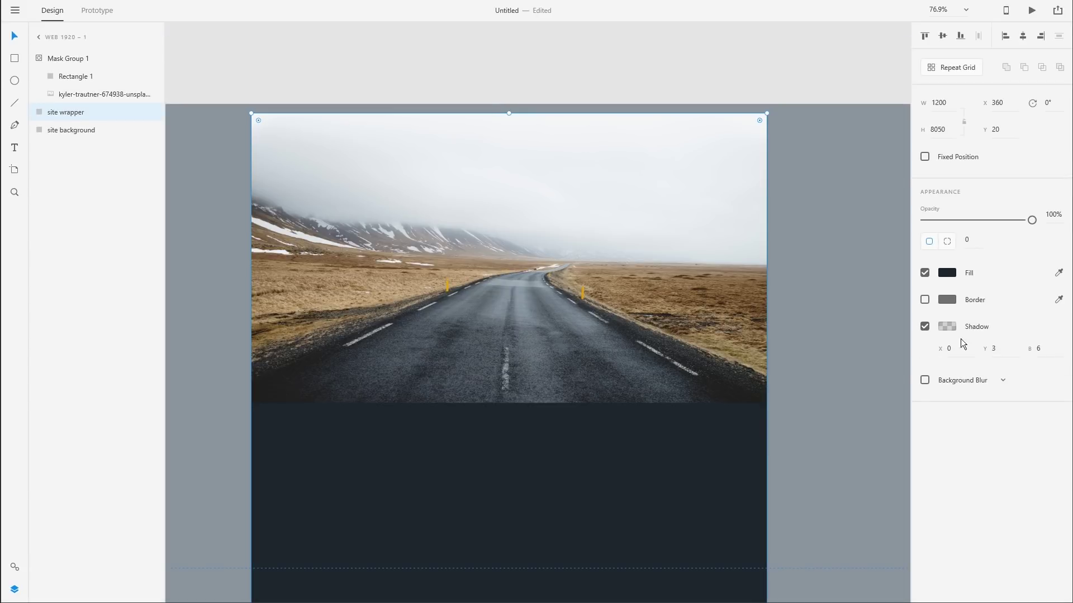
click(1043, 349)
text(20)
key(Return)
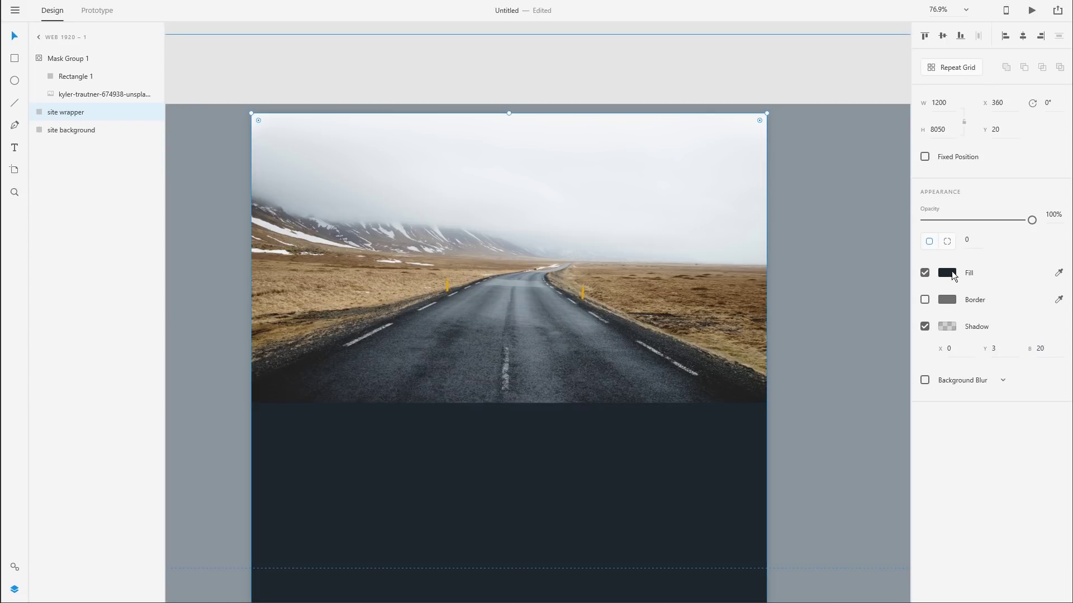
- Set the shadow colour to #1D262D and its opacity to 76%
click(951, 272)
key(ctrl+c)
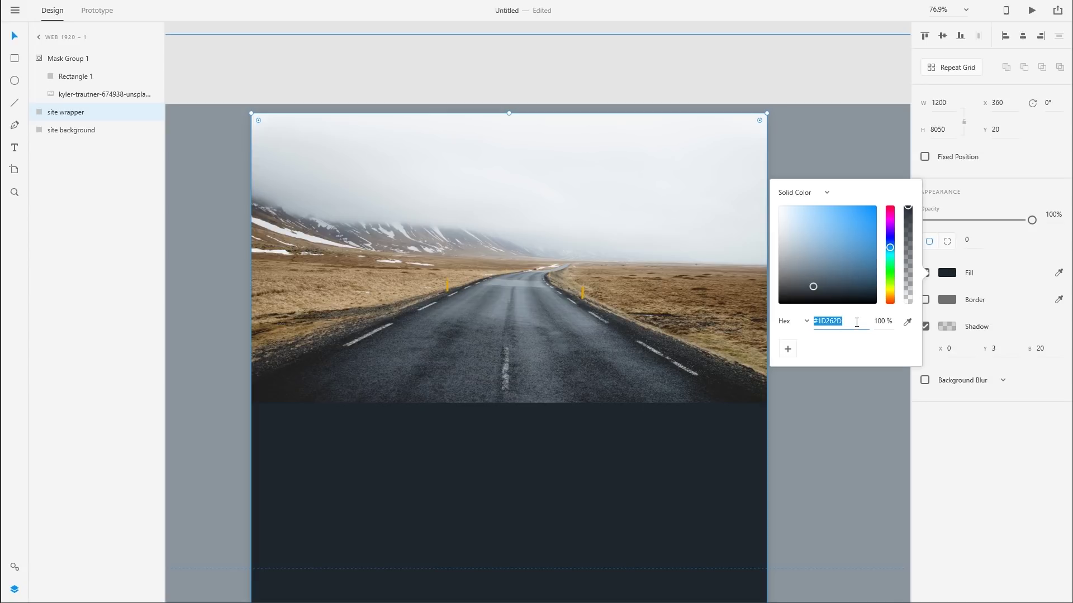
click(947, 327)
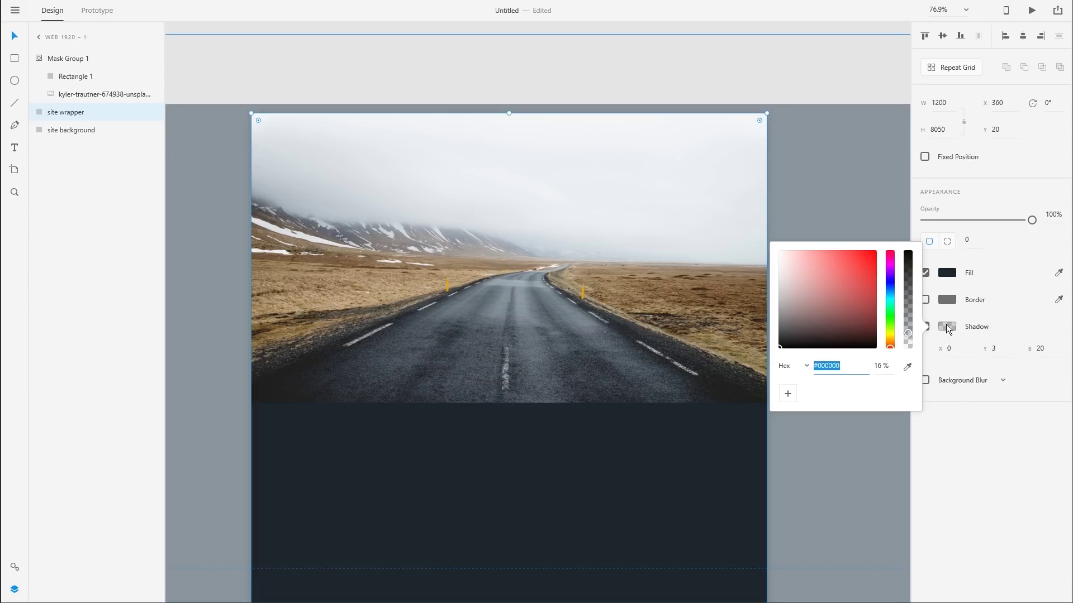
key(ctrl+v)
key(Return)
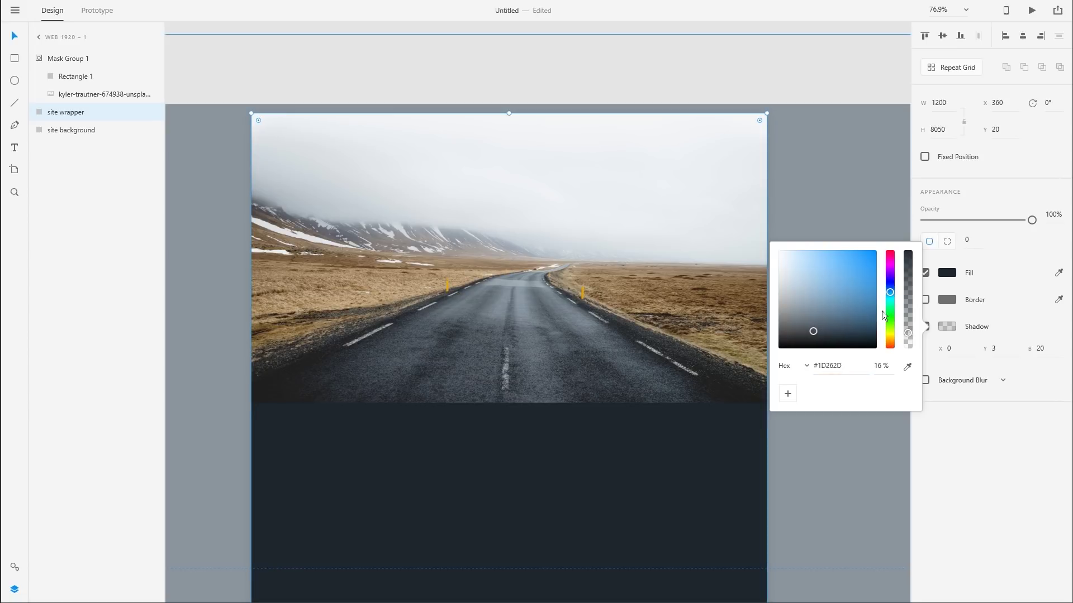
drag(908, 331, 908, 251)
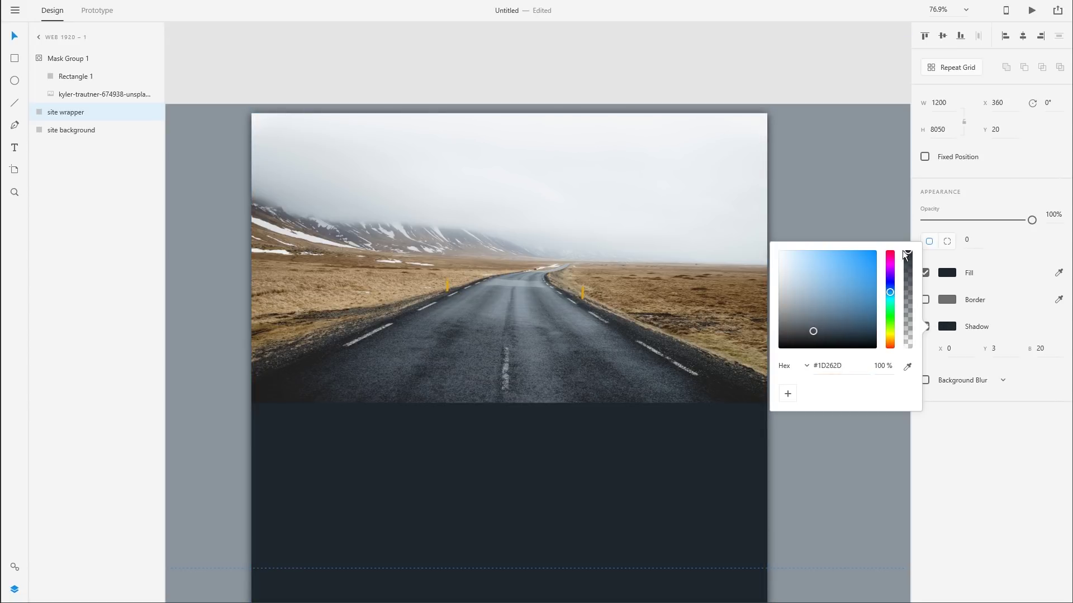
mouse_move(814, 336)
mouse_down()
mouse_move(827, 301)
mouse_move(819, 347)
mouse_move(810, 339)
mouse_move(832, 350)
mouse_move(819, 326)
mouse_move(796, 318)
mouse_move(813, 331)
mouse_up()
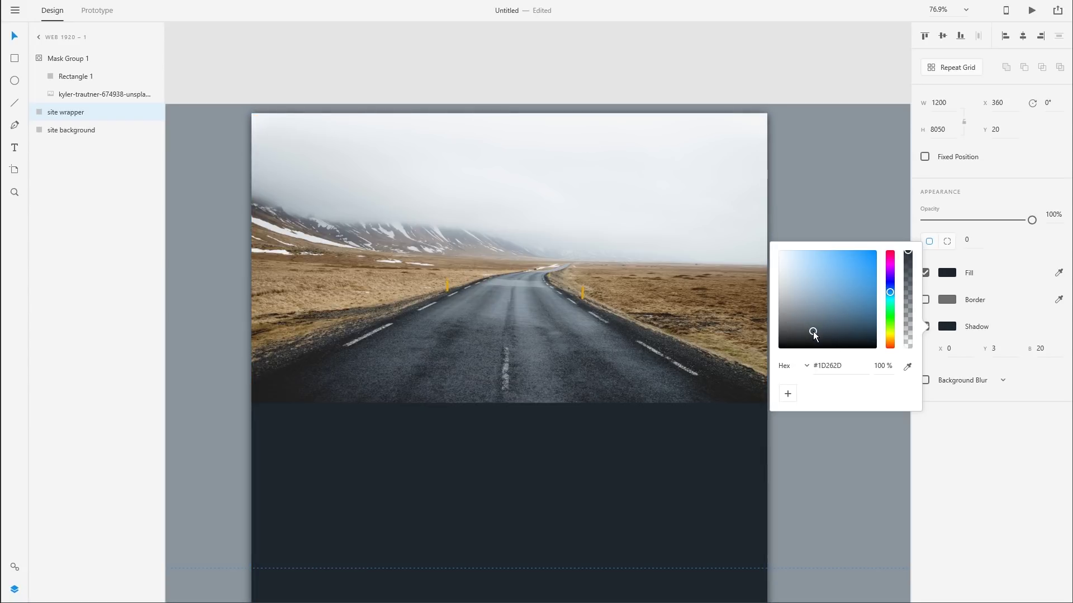
double_click(826, 365)
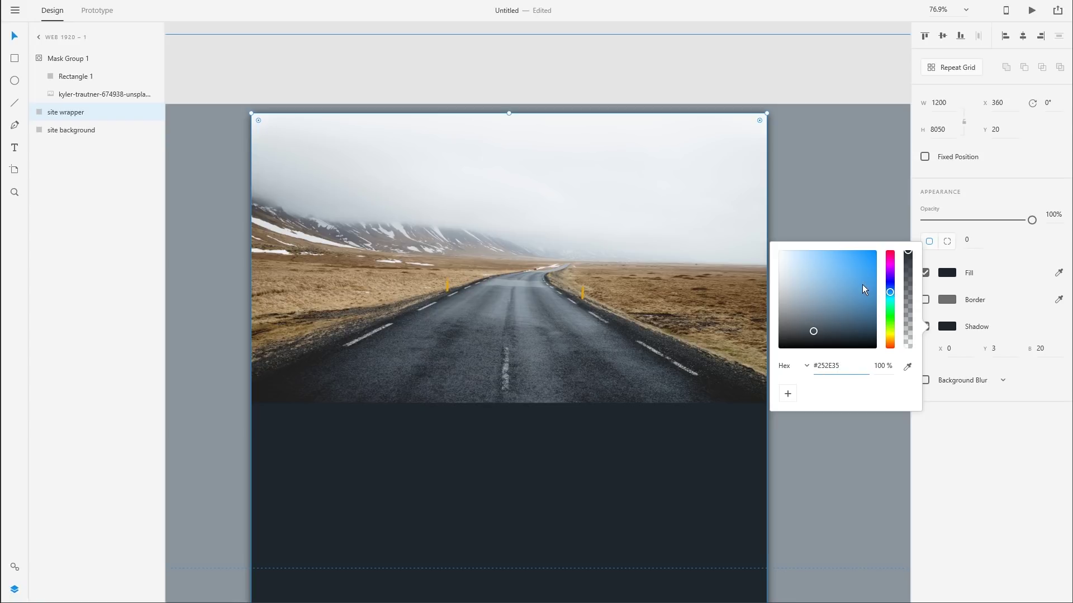
drag(908, 256, 910, 282)
- Deselect and scroll the artboard down to the dark area below the header
click(738, 93)
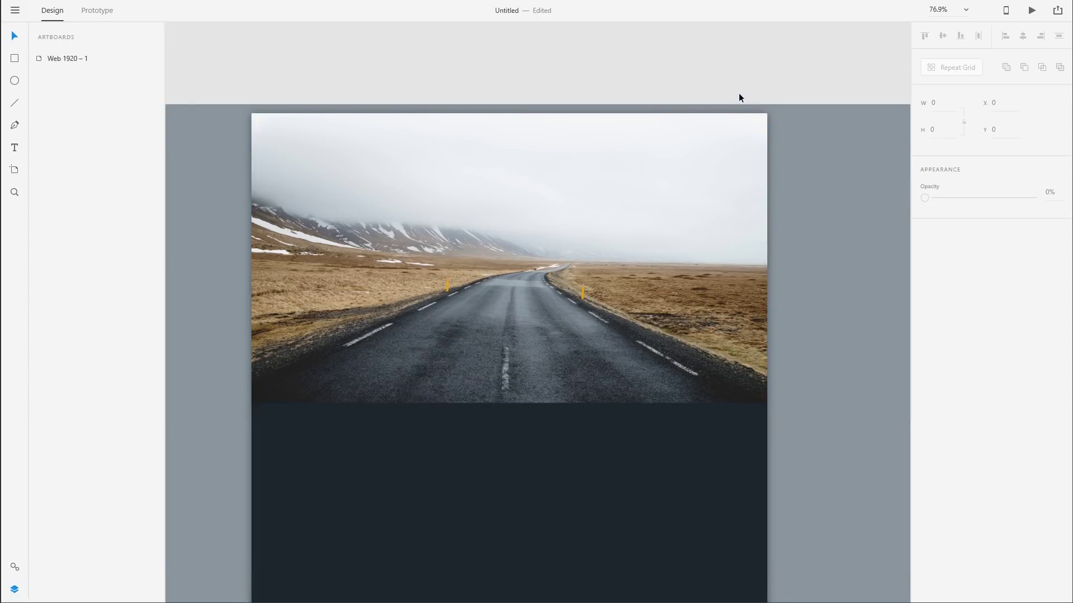
scroll(817, 346, down, 4)
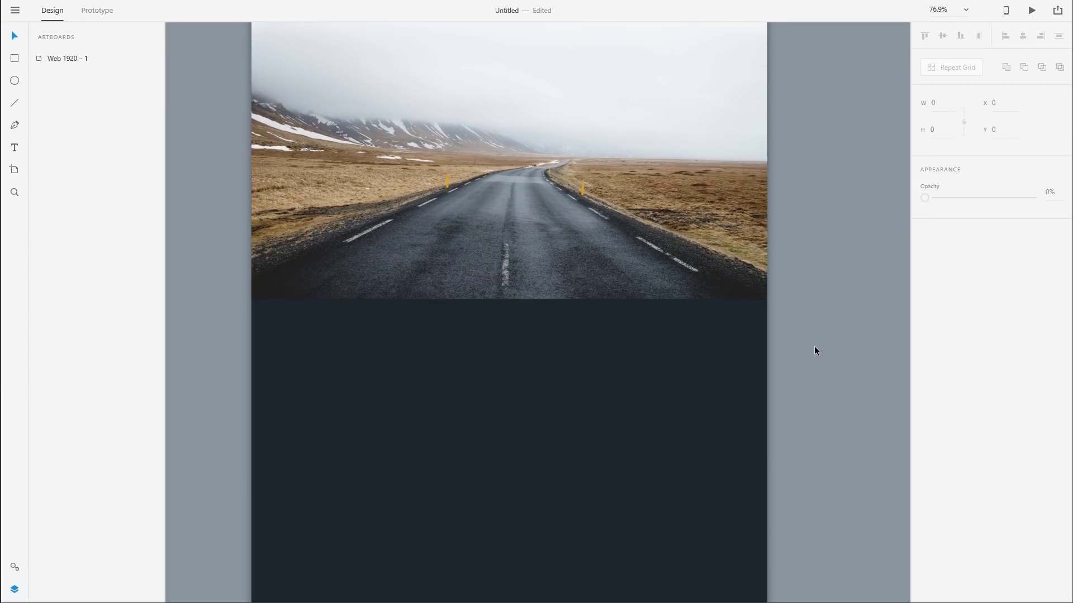
scroll(814, 351, down, 5)
scroll(814, 350, up, 9)
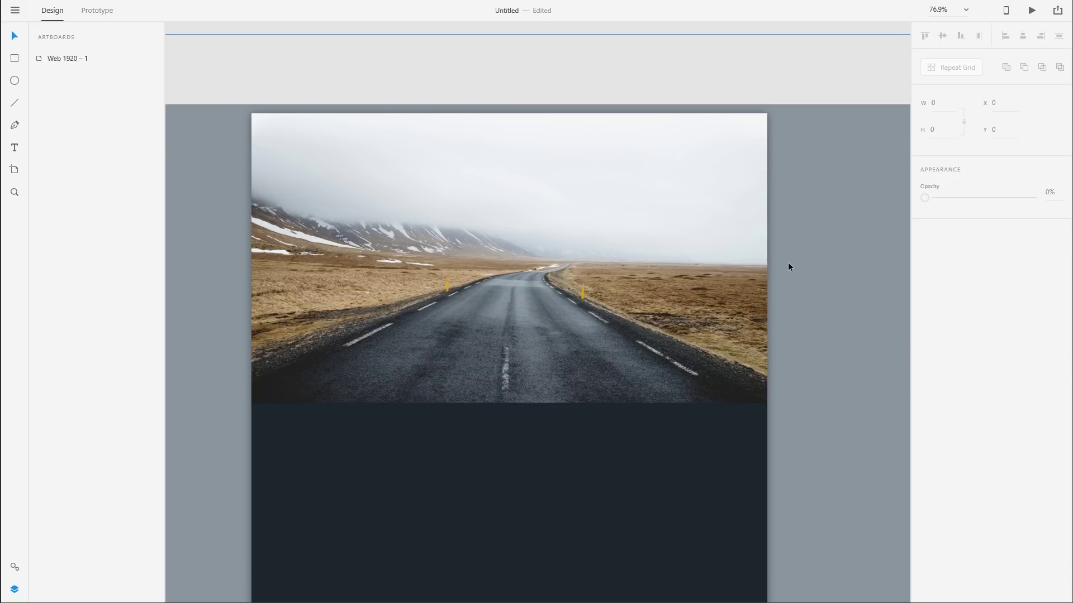
scroll(788, 266, down, 10)
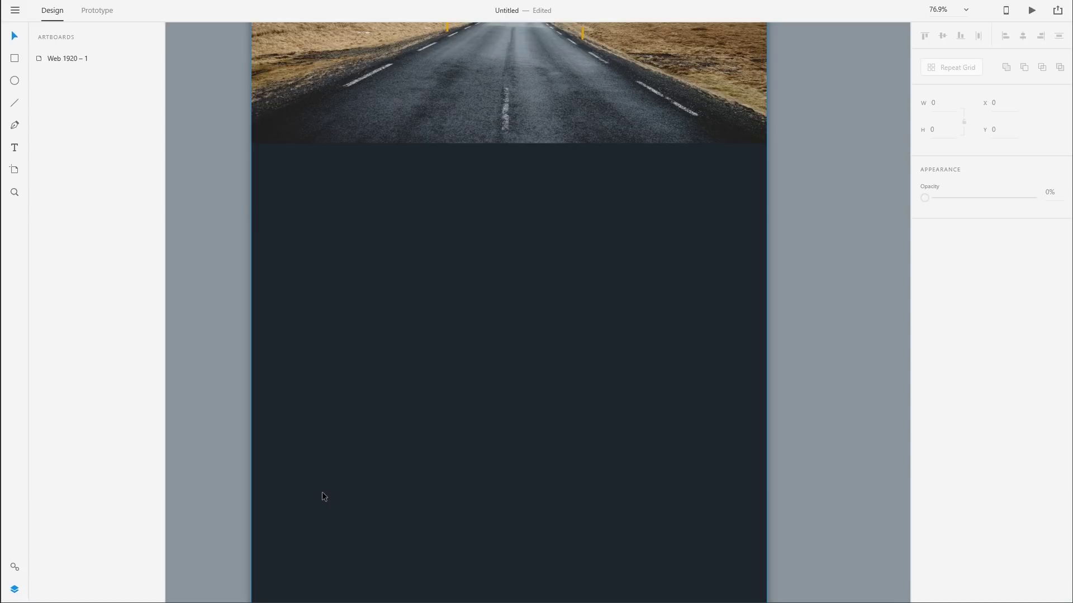
- Draw a new full-width rectangle over the dark area below the header
click(13, 59)
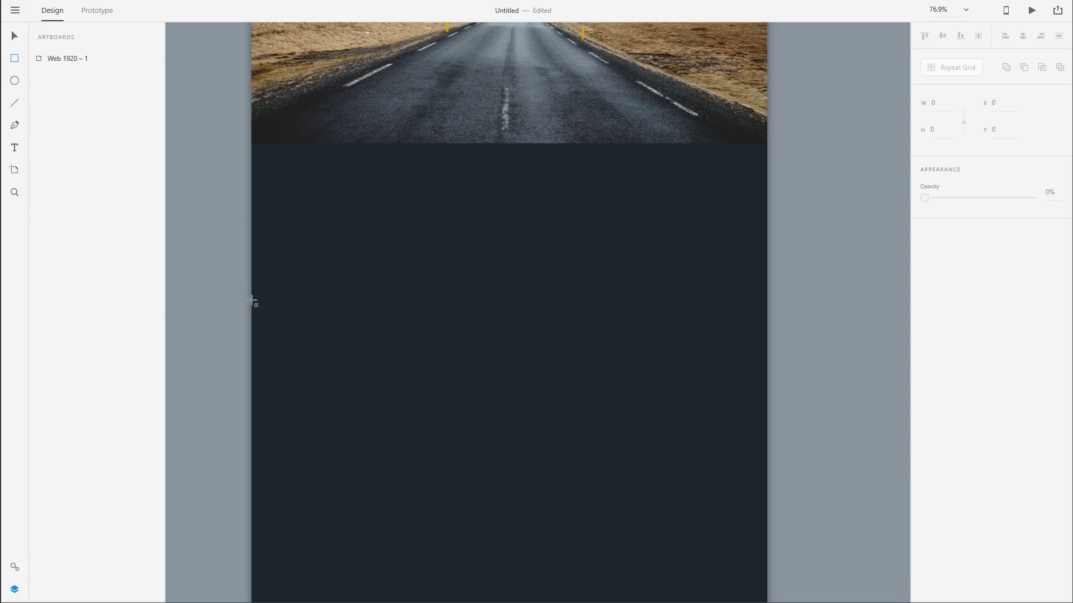
drag(251, 340, 766, 585)
scroll(589, 443, down, 3)
scroll(621, 380, up, 1)
scroll(622, 380, up, 4)
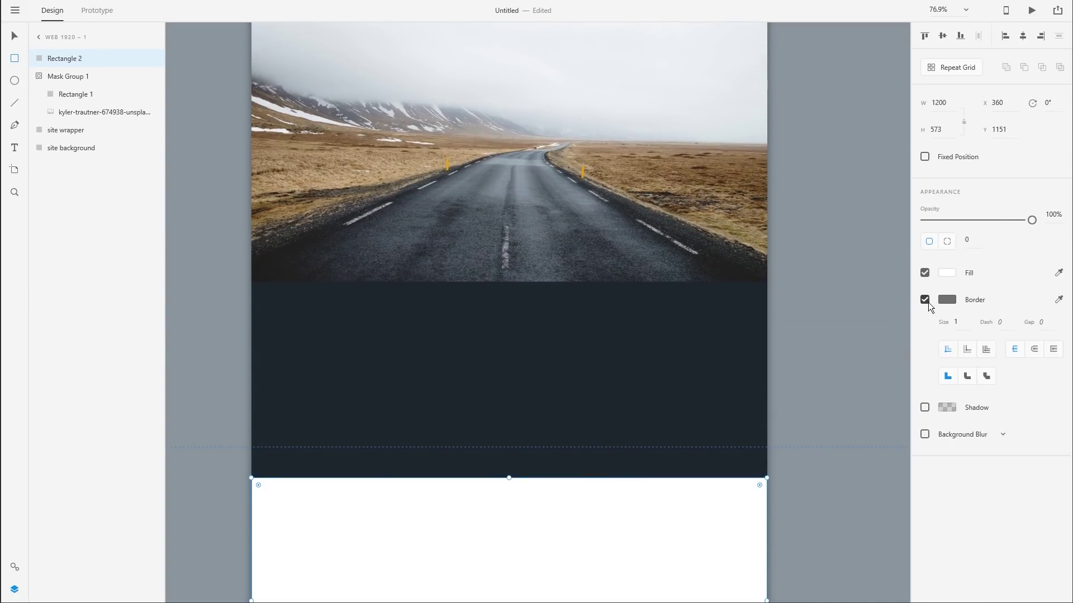
- Remove the rectangle's border and fill it with the sky's light grey from the photo
click(925, 302)
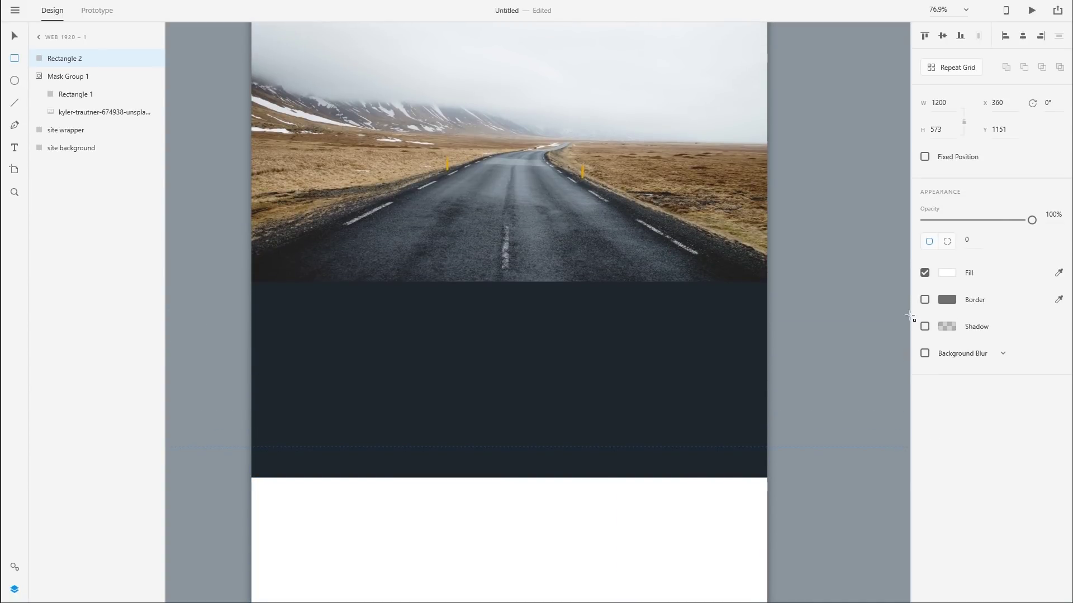
click(1058, 272)
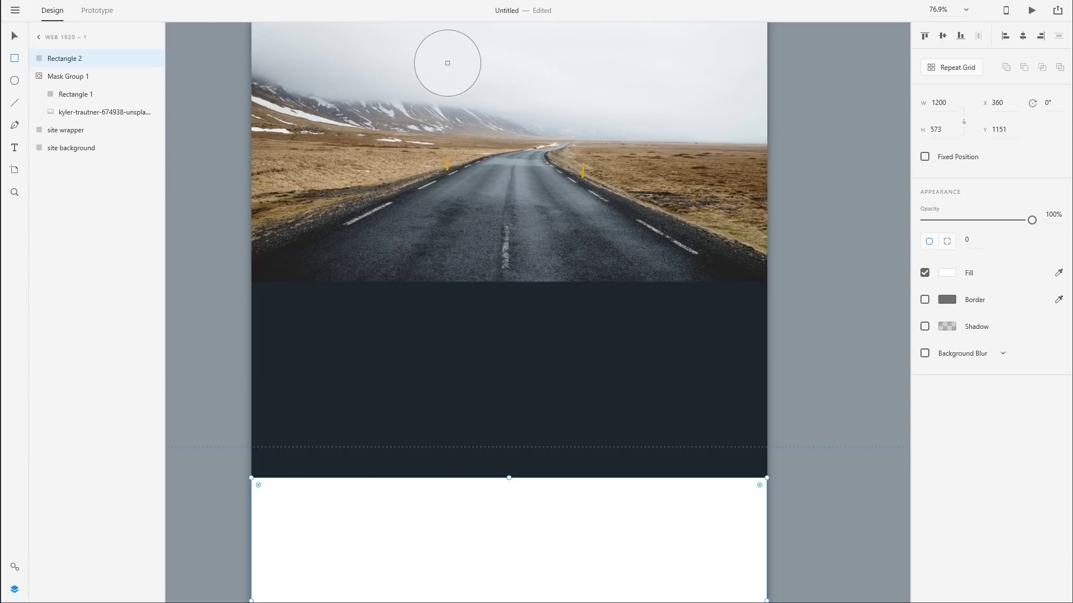
click(390, 58)
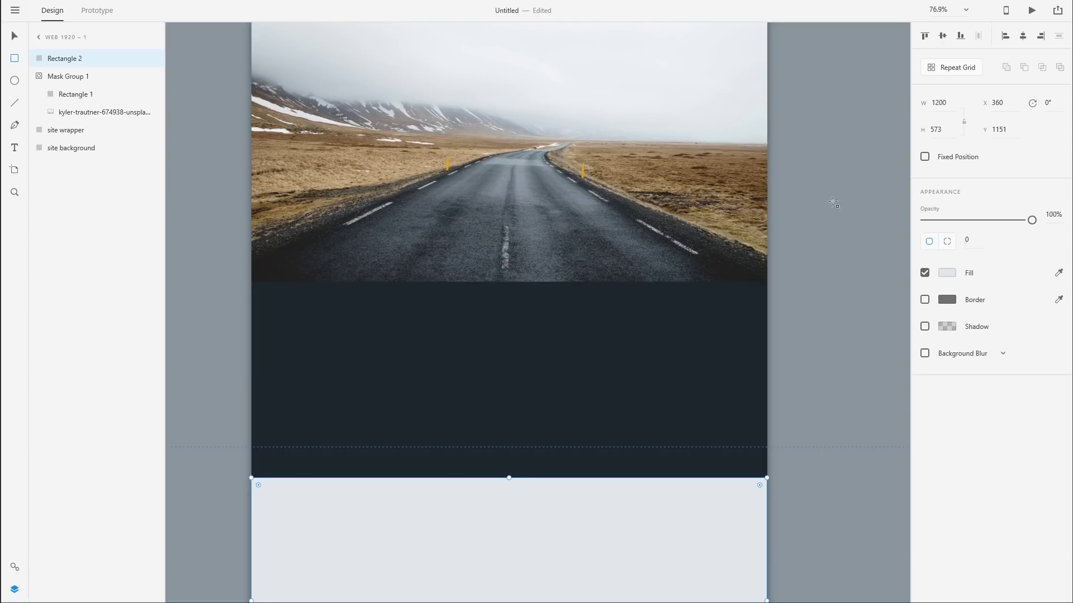
scroll(852, 318, down, 5)
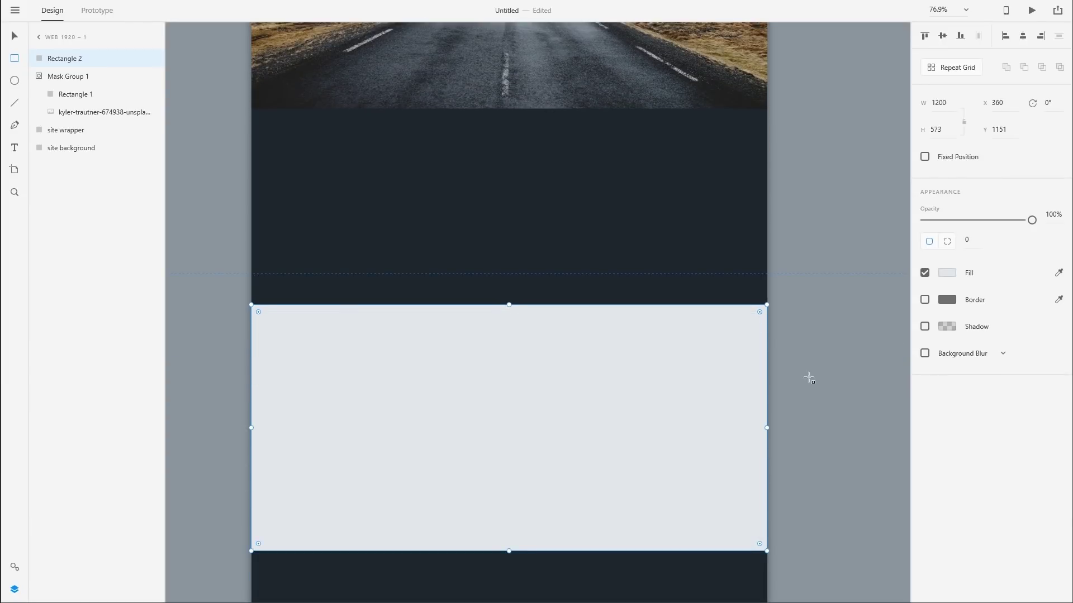
- Change the rectangle's fill hex from #E1E6EA to #DCE4EC
key(v)
click(836, 358)
scroll(820, 467, down, 3)
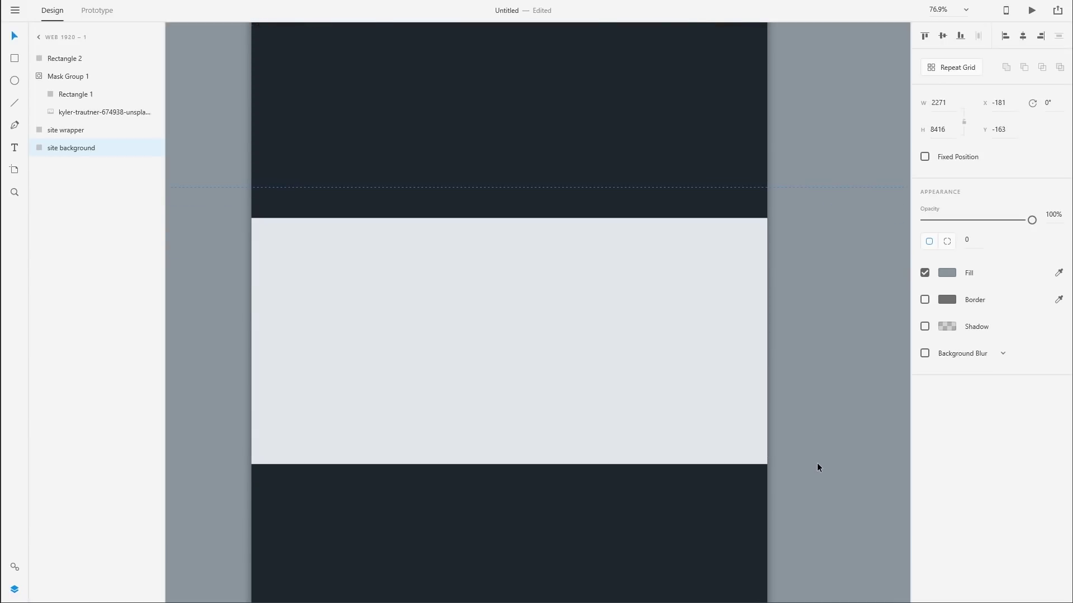
scroll(817, 467, up, 10)
scroll(816, 467, down, 2)
scroll(817, 464, down, 6)
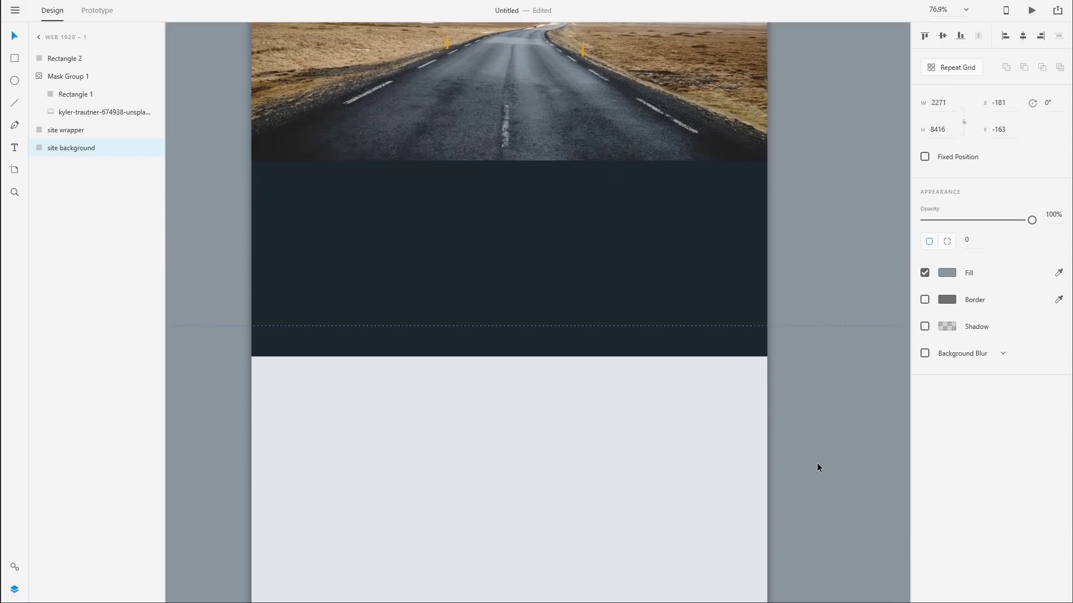
click(607, 405)
click(948, 273)
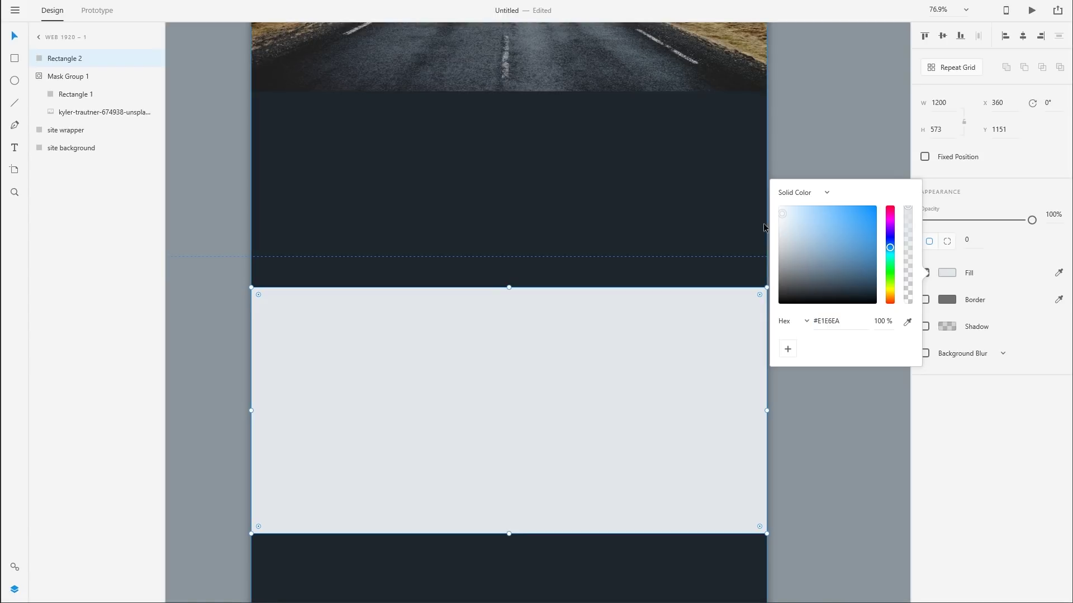
drag(842, 322, 803, 324)
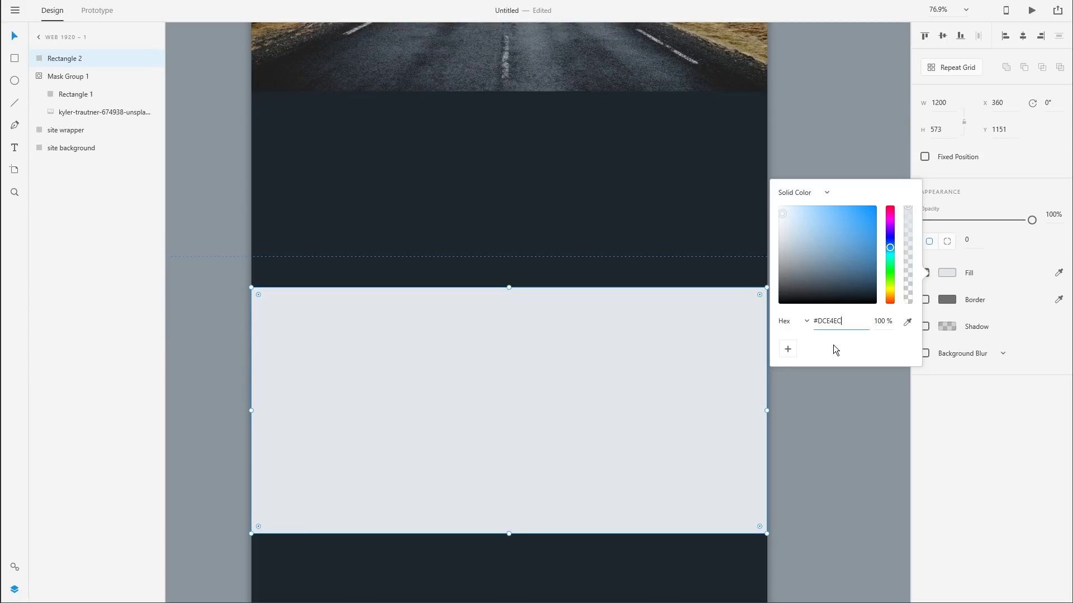
text(#DCE4EC)
key(Return)
click(867, 439)
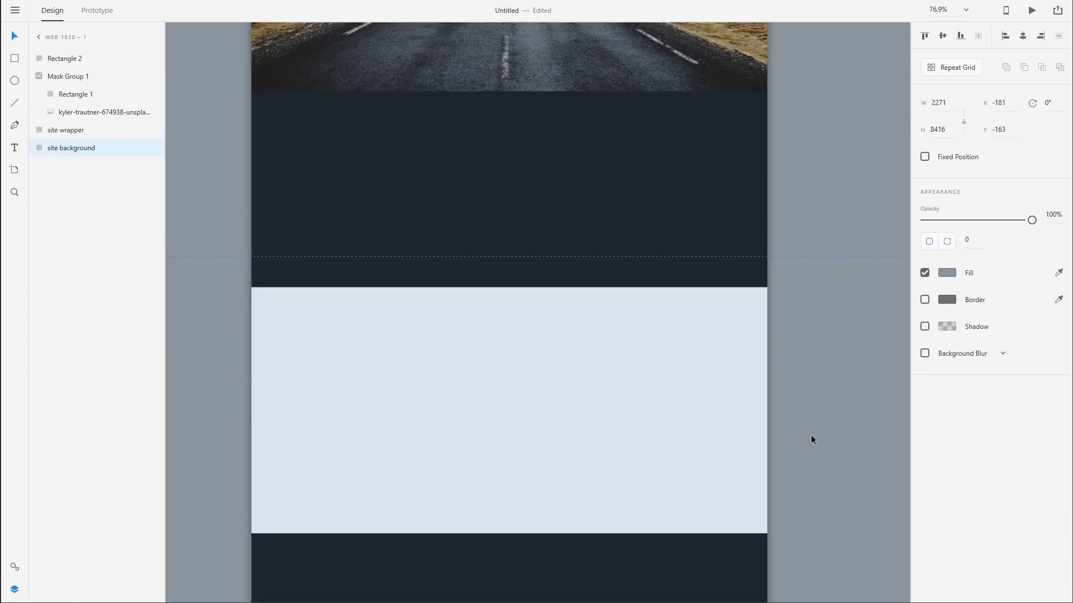
scroll(811, 439, up, 4)
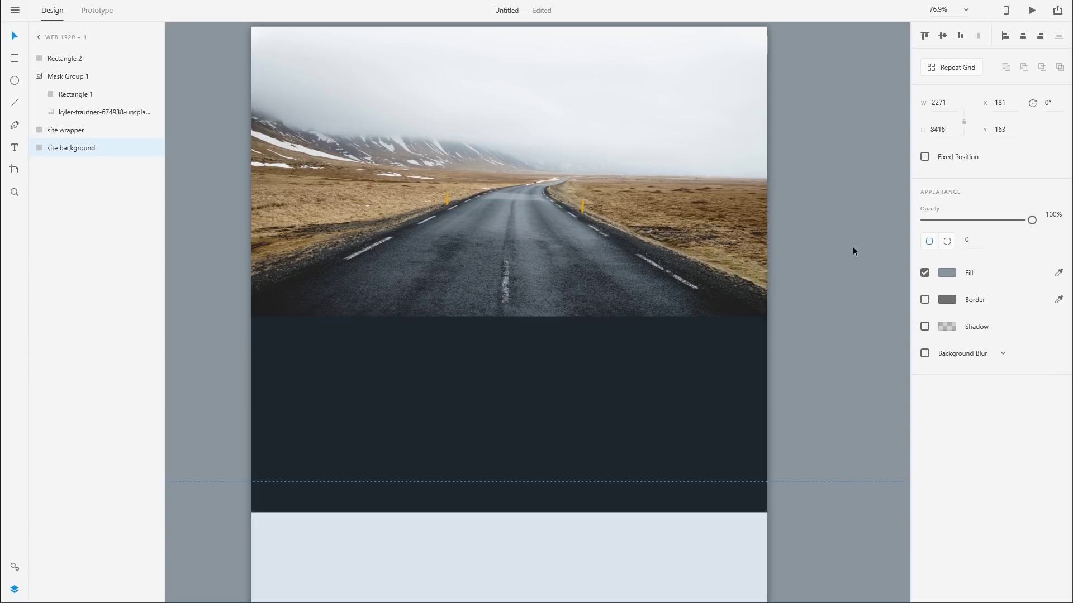
scroll(852, 355, down, 4)
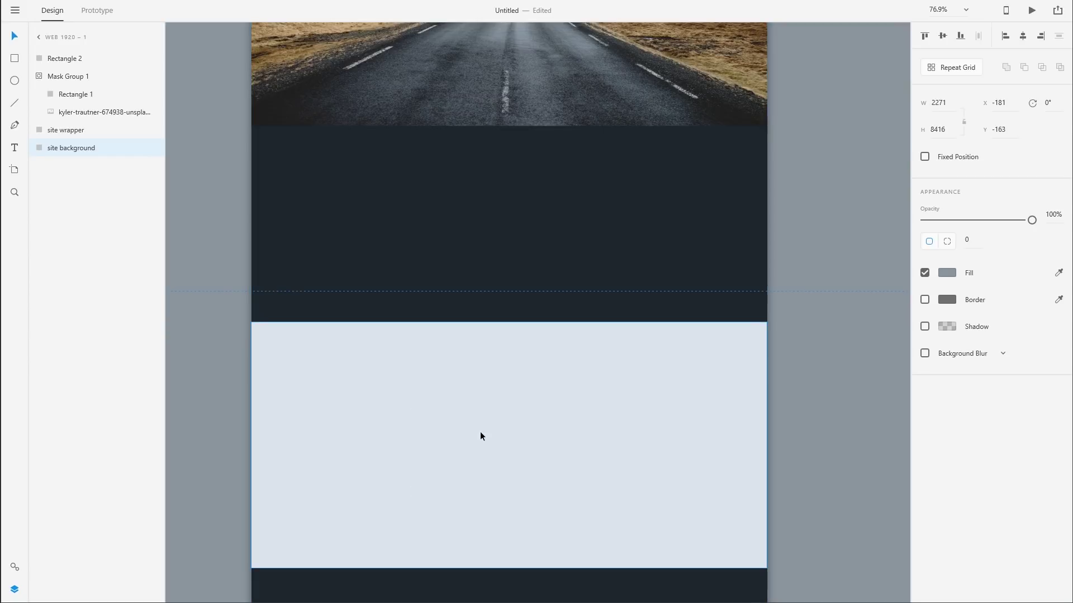
scroll(481, 433, up, 5)
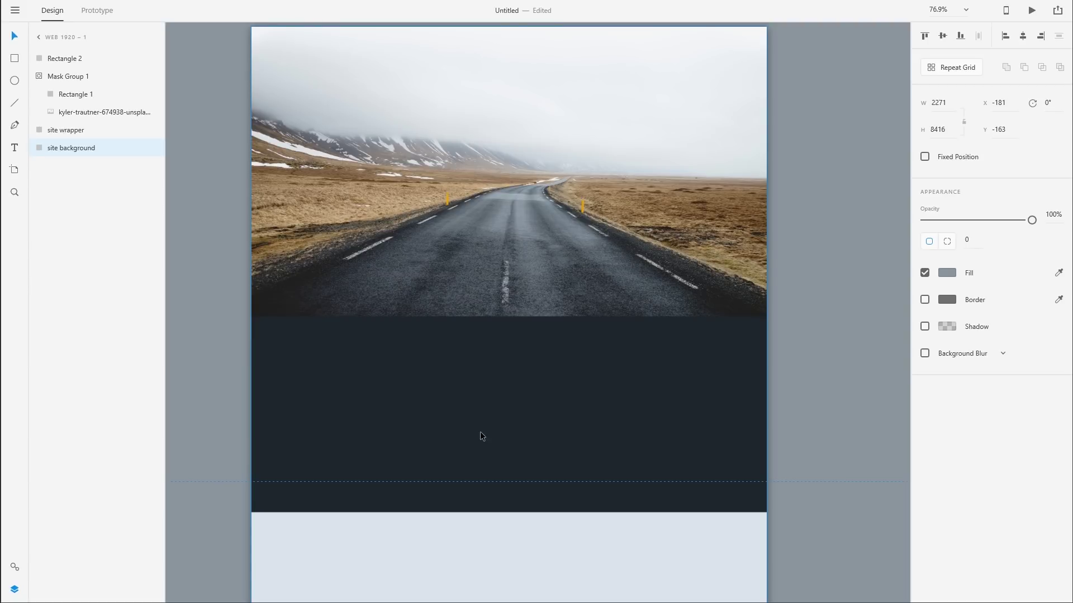
- Draw two side-by-side button rectangles on the dark section
click(14, 58)
mouse_move(316, 418)
mouse_down()
mouse_move(369, 458)
mouse_move(426, 450)
mouse_up()
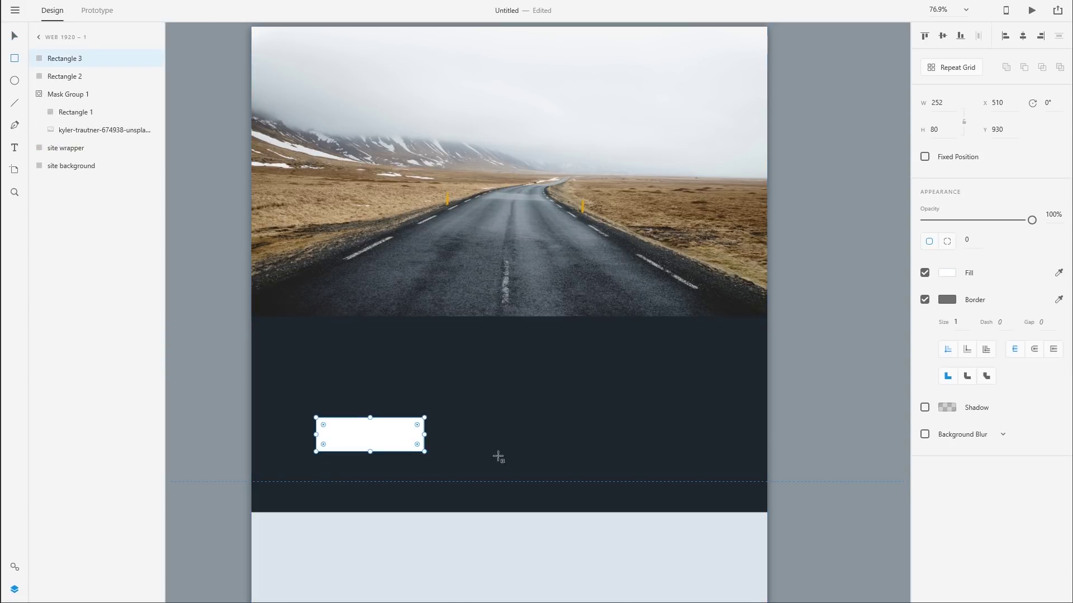
mouse_move(492, 419)
mouse_down()
mouse_move(566, 453)
mouse_move(607, 452)
mouse_up()
key(v)
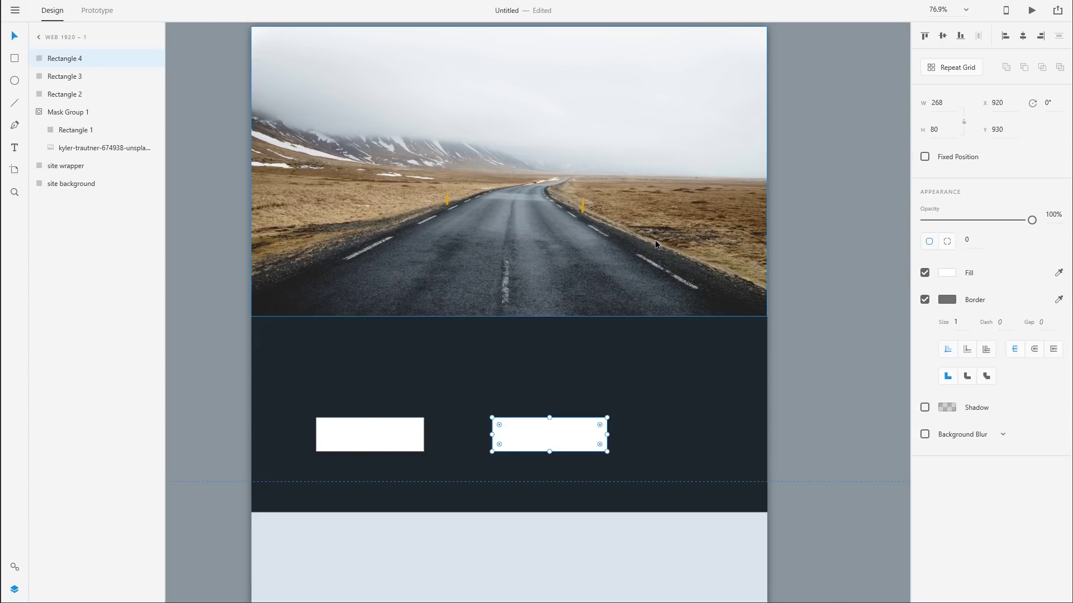
- Make the left rectangle borderless with an orange #D59229 fill sampled from the grass
click(377, 445)
click(927, 301)
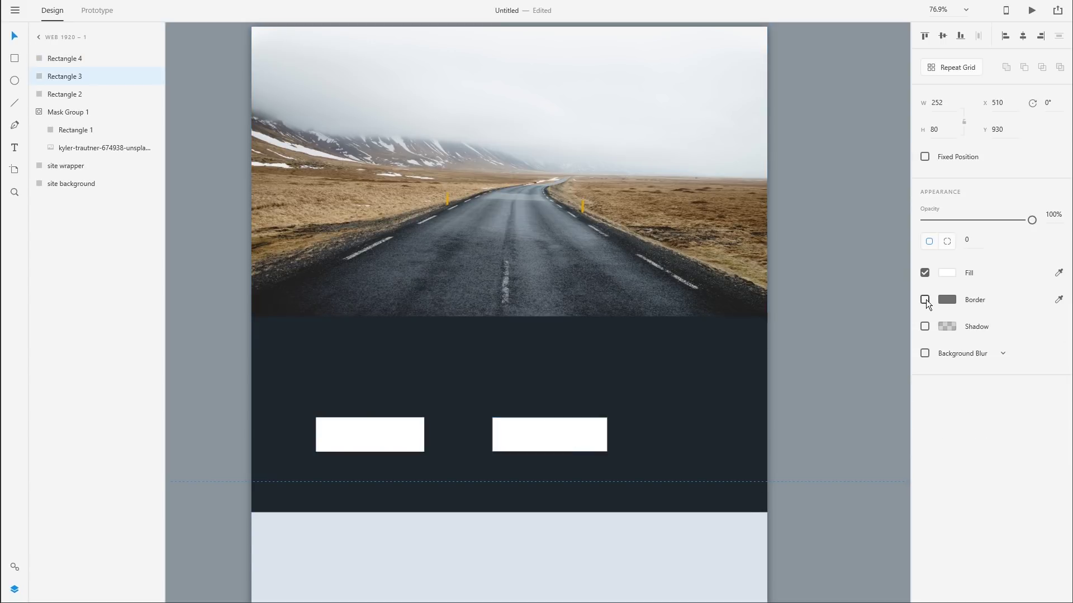
click(1058, 274)
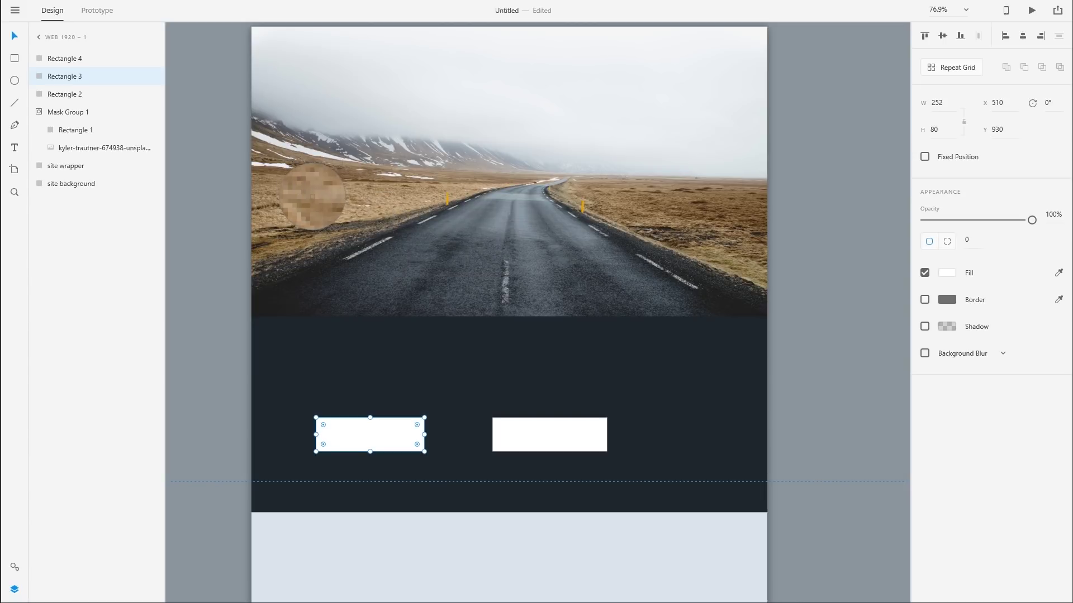
click(311, 196)
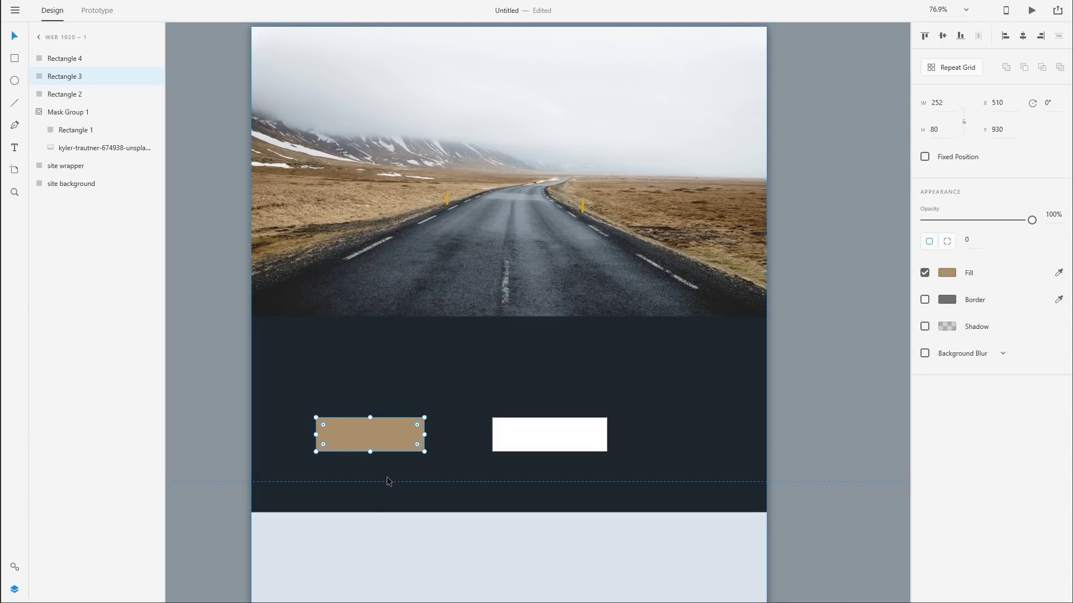
click(954, 274)
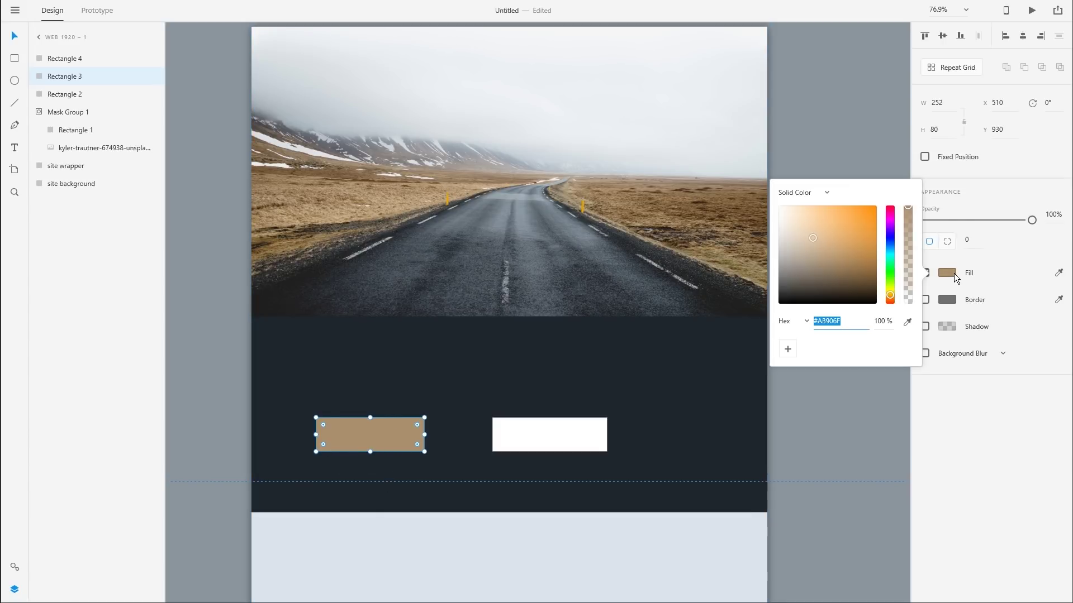
drag(808, 237, 855, 224)
text(#D59229)
key(Return)
click(556, 444)
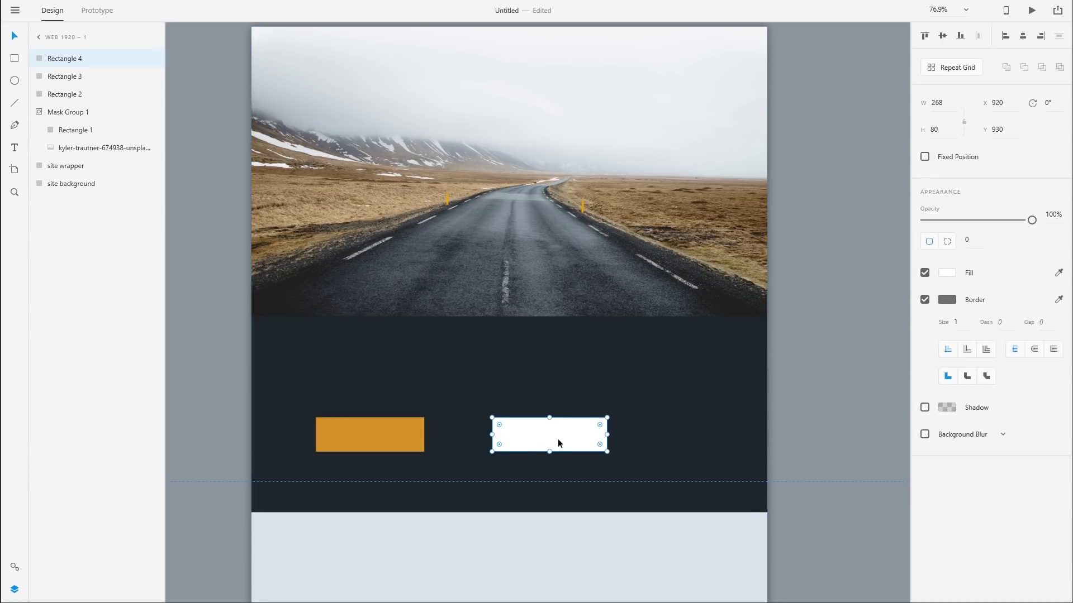
- Remove the right rectangle's border and give it a blue #2472AF fill
click(924, 300)
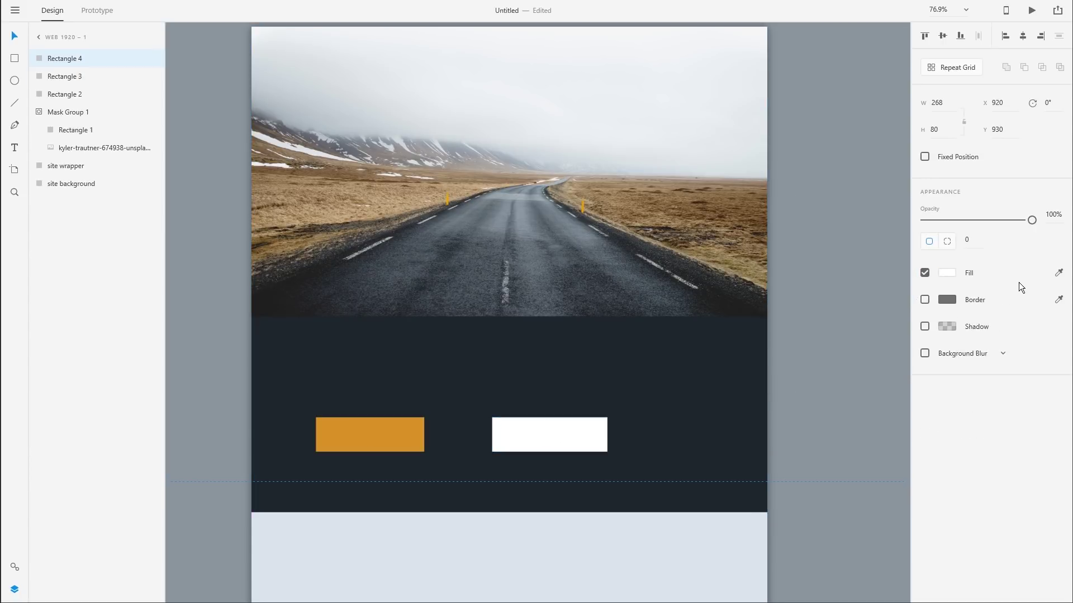
click(1057, 273)
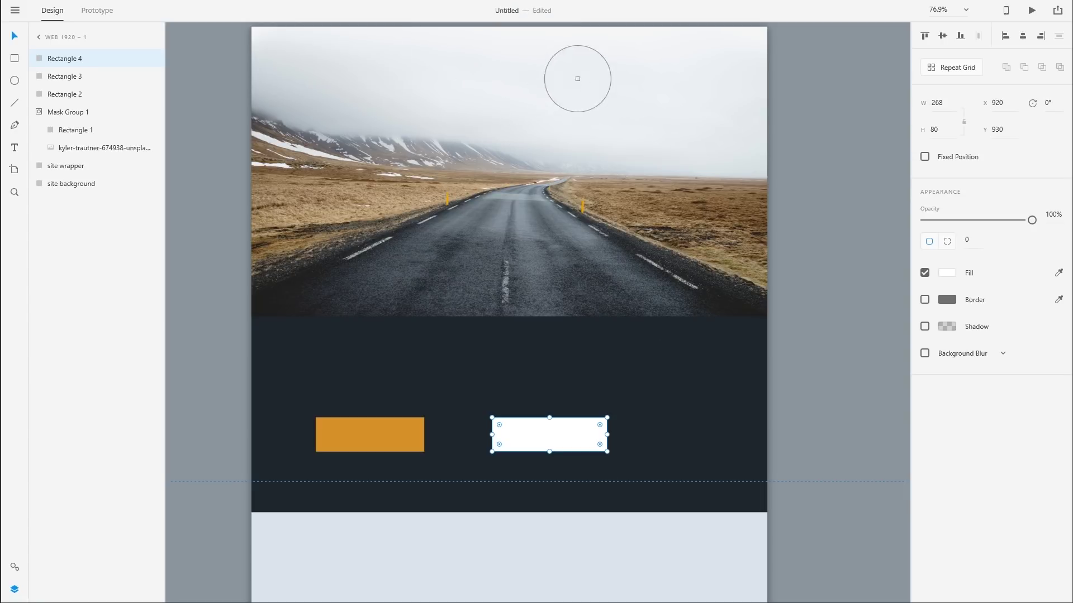
click(547, 563)
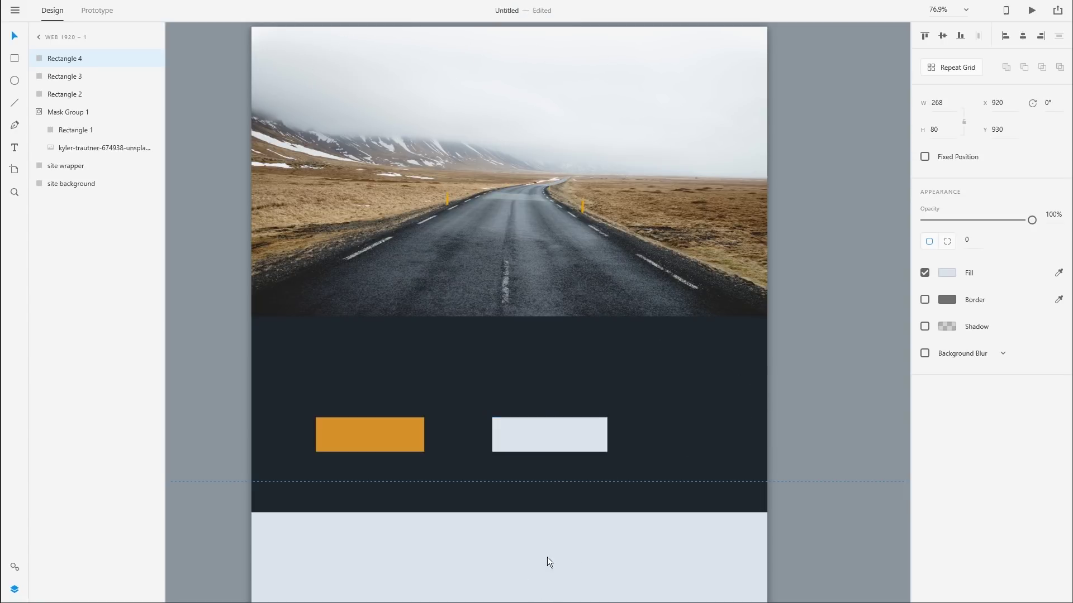
click(945, 273)
drag(793, 219, 849, 218)
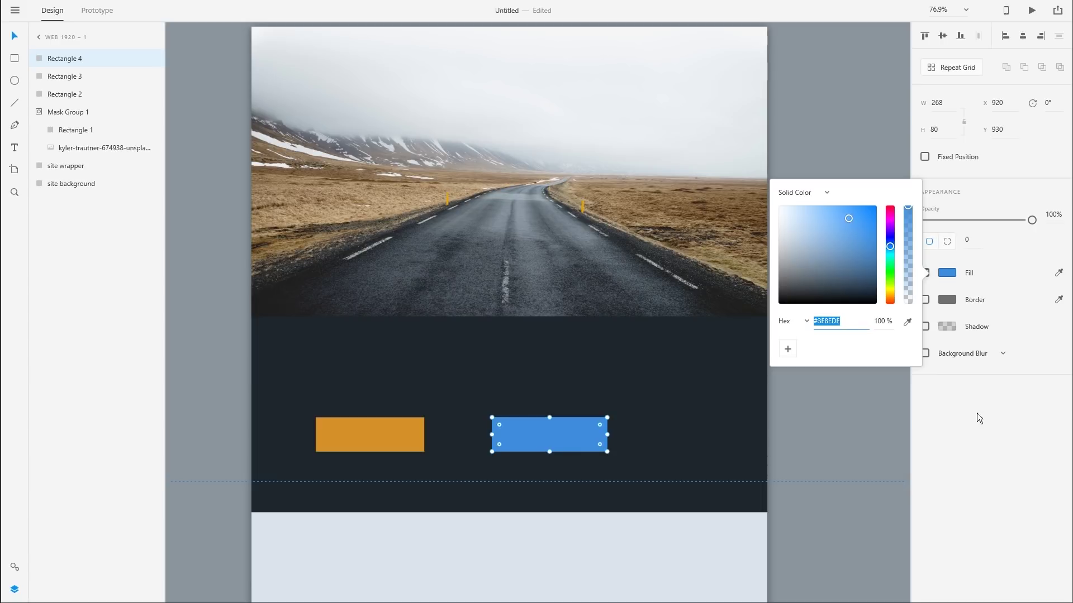
text(#2472AF)
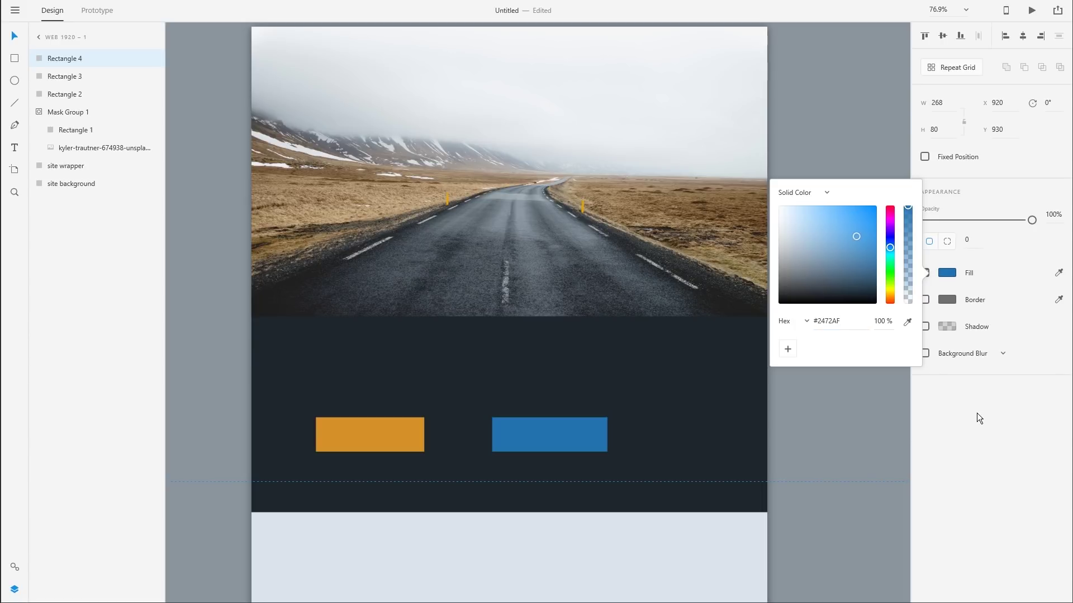
click(824, 357)
scroll(823, 357, down, 5)
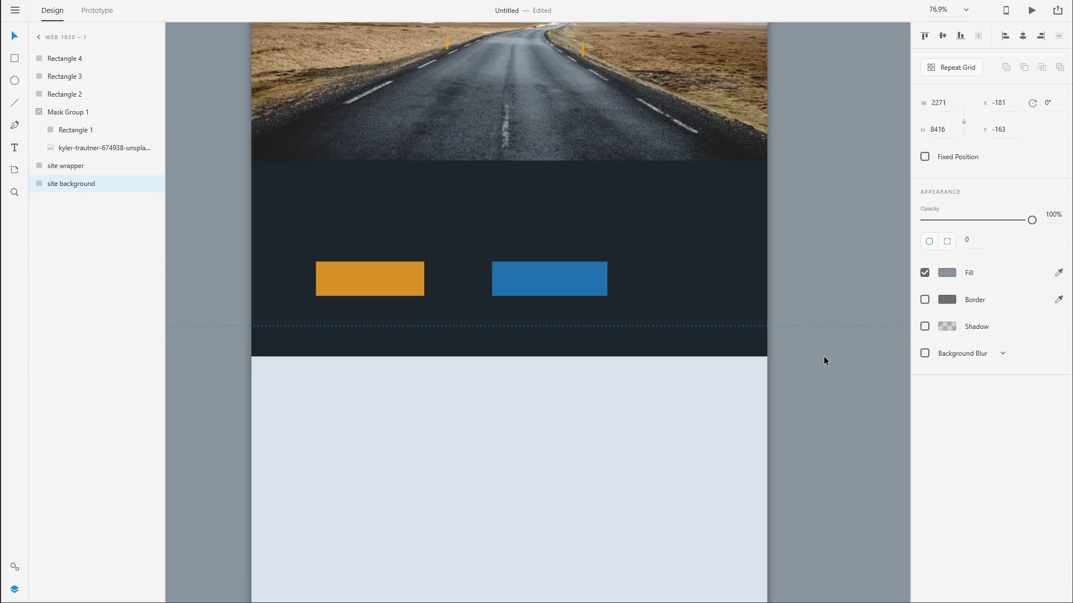
scroll(822, 358, up, 5)
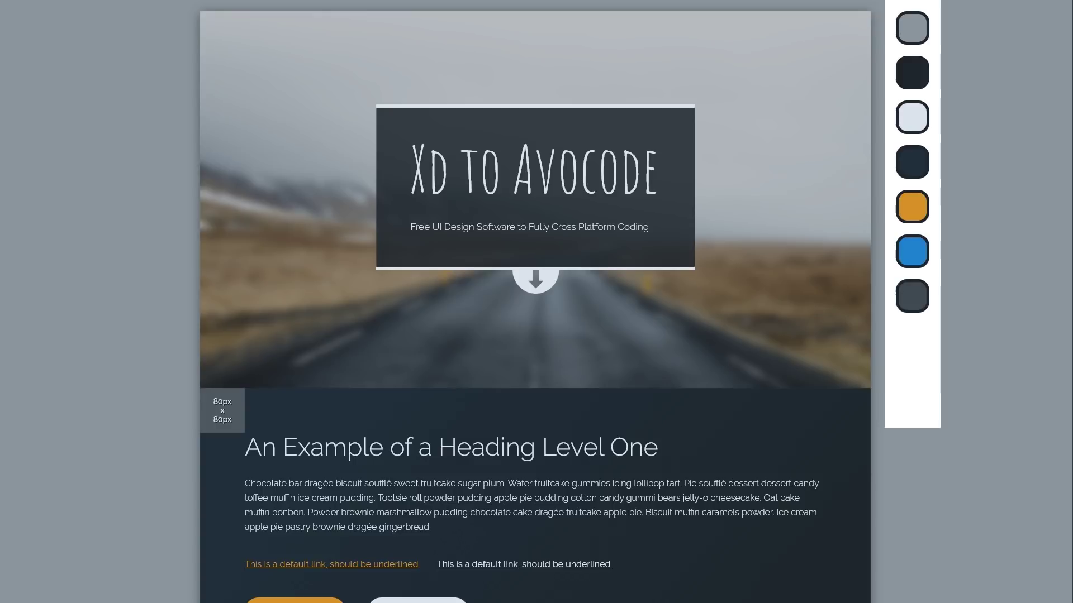
scroll(967, 232, down, 10)
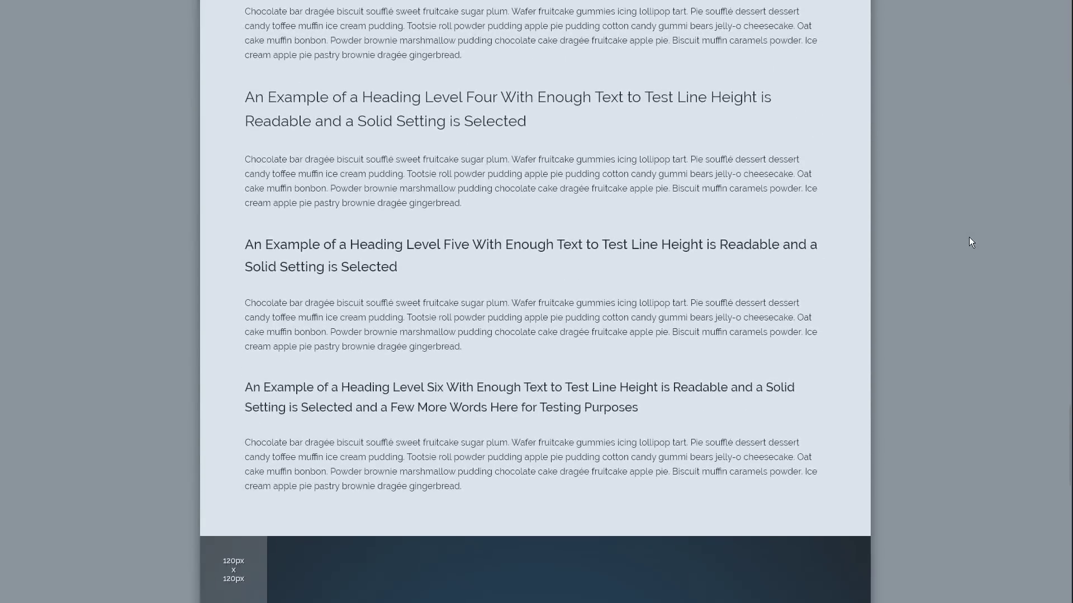
scroll(968, 237, down, 6)
scroll(980, 244, down, 2)
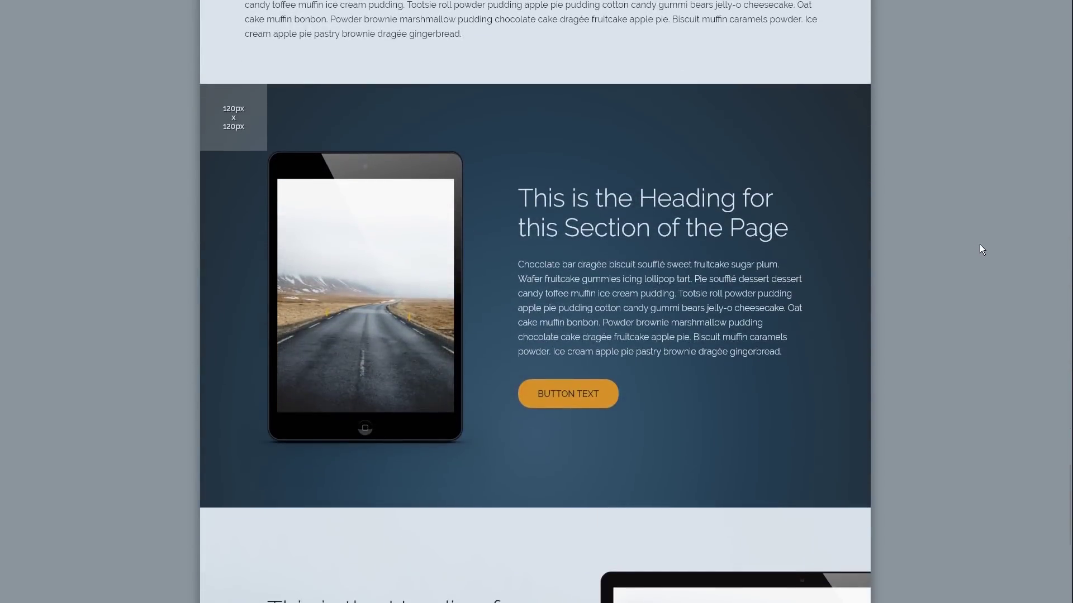
scroll(979, 245, down, 7)
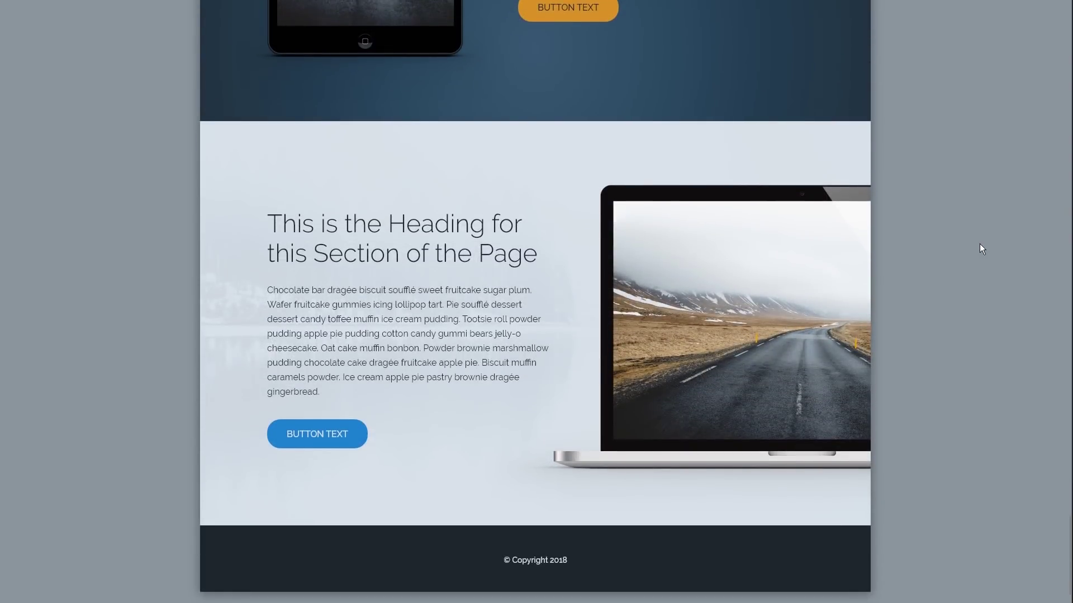